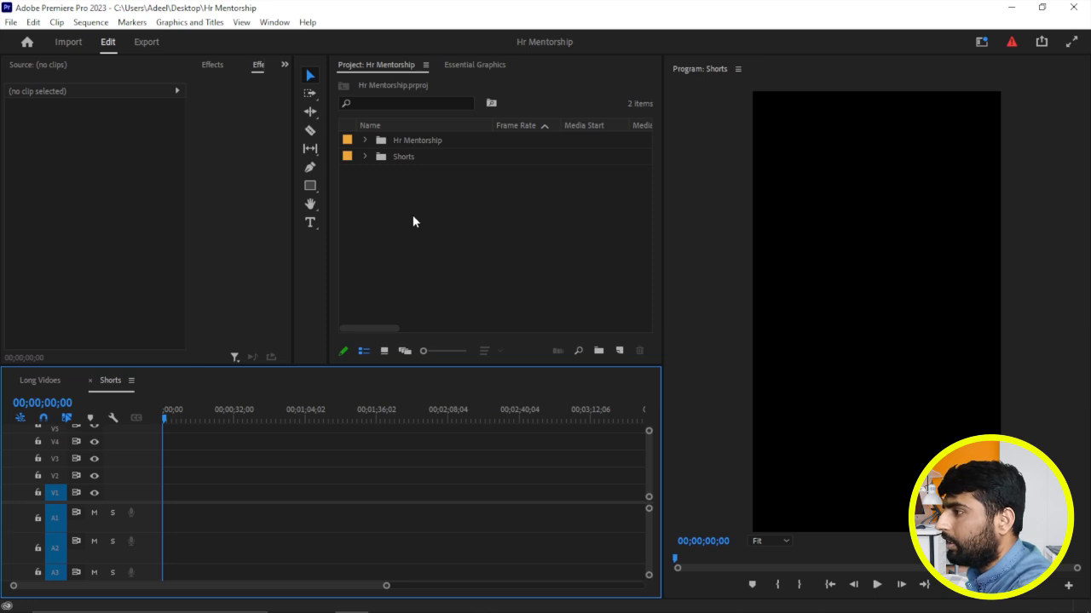
Set up a new sequence with a frame size of 1080 horizontal by 1920 vertical, and cancel it
right_click(464, 196)
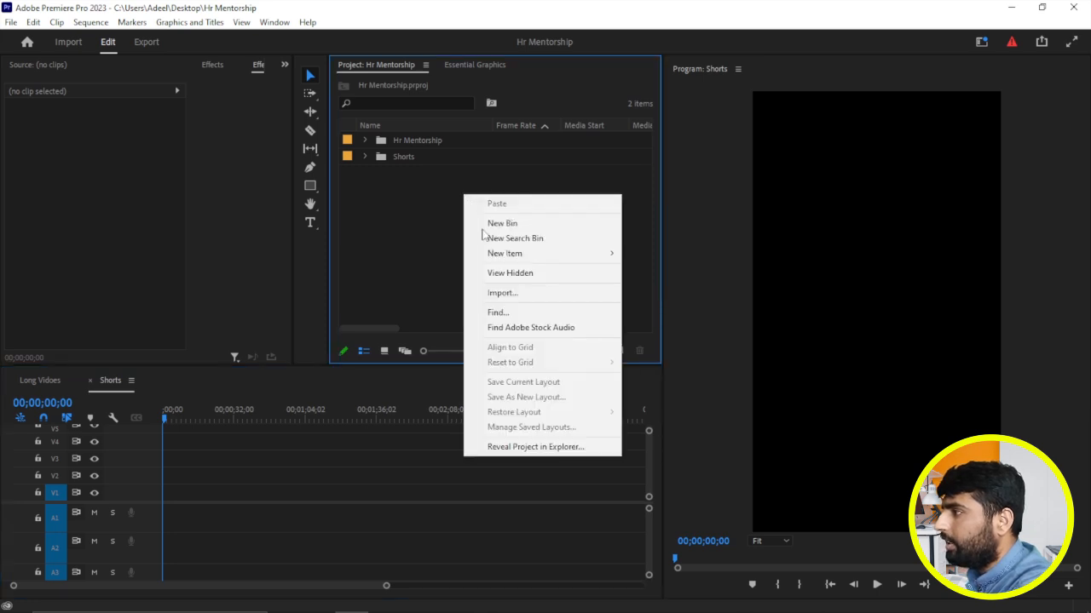
mouse_move(507, 254)
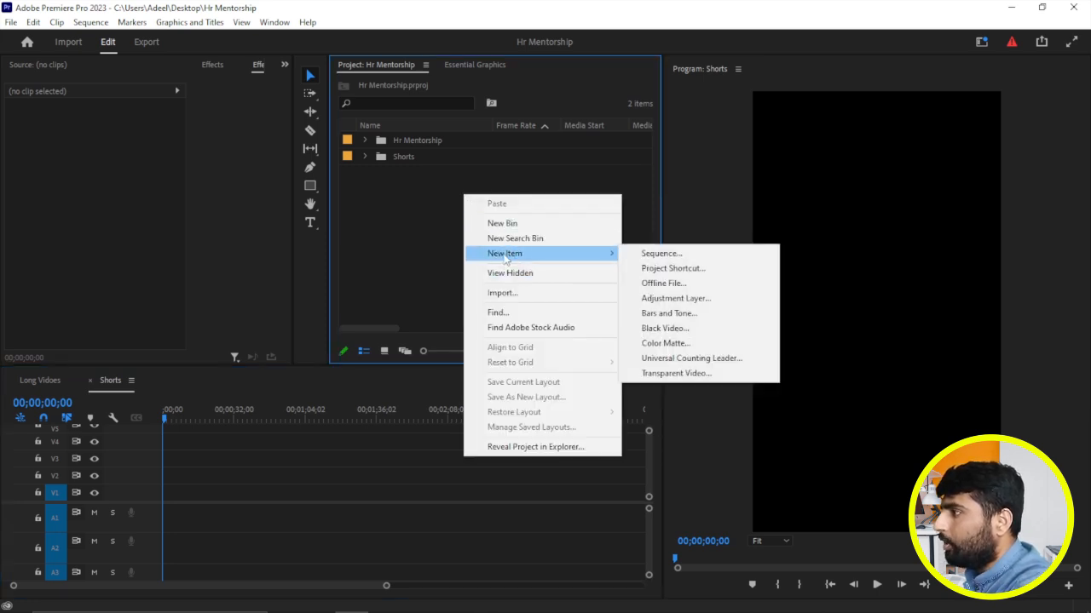
click(656, 253)
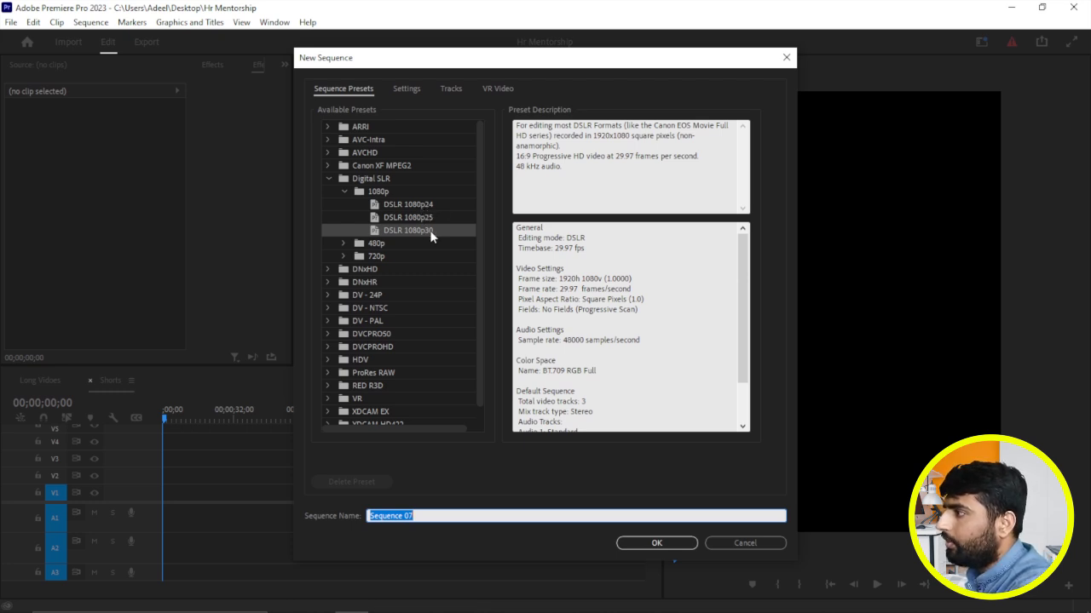
click(407, 88)
click(445, 167)
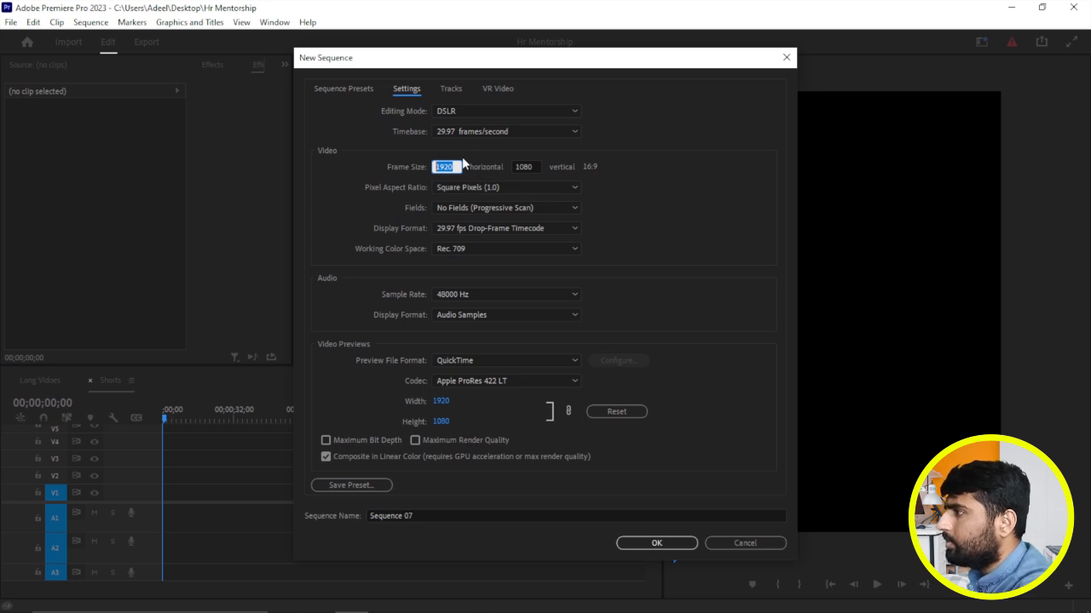
text(1080)
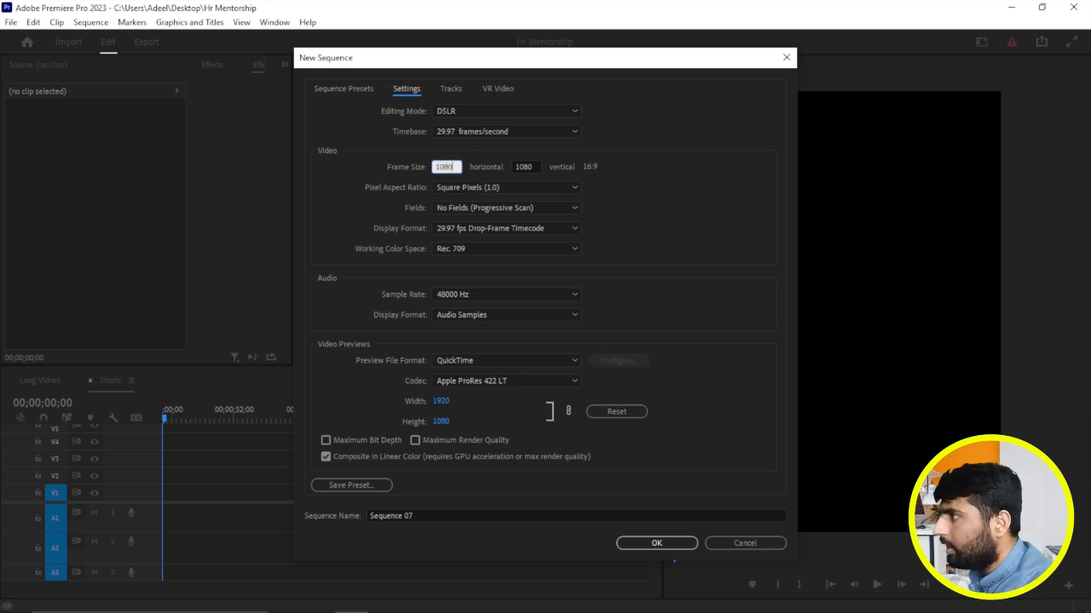
key(Tab)
text(1920)
click(611, 240)
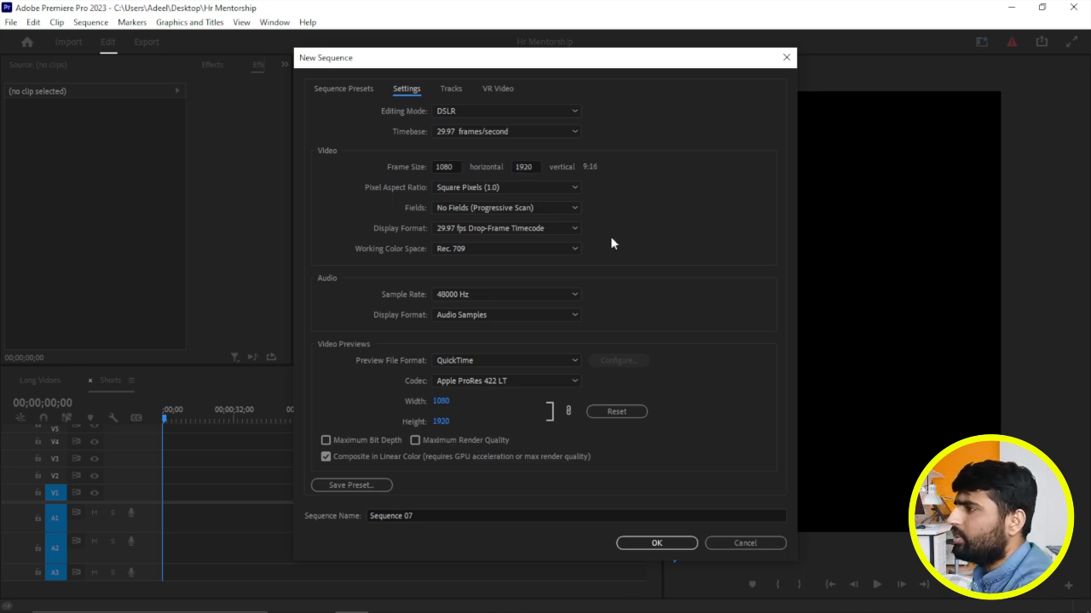
click(744, 544)
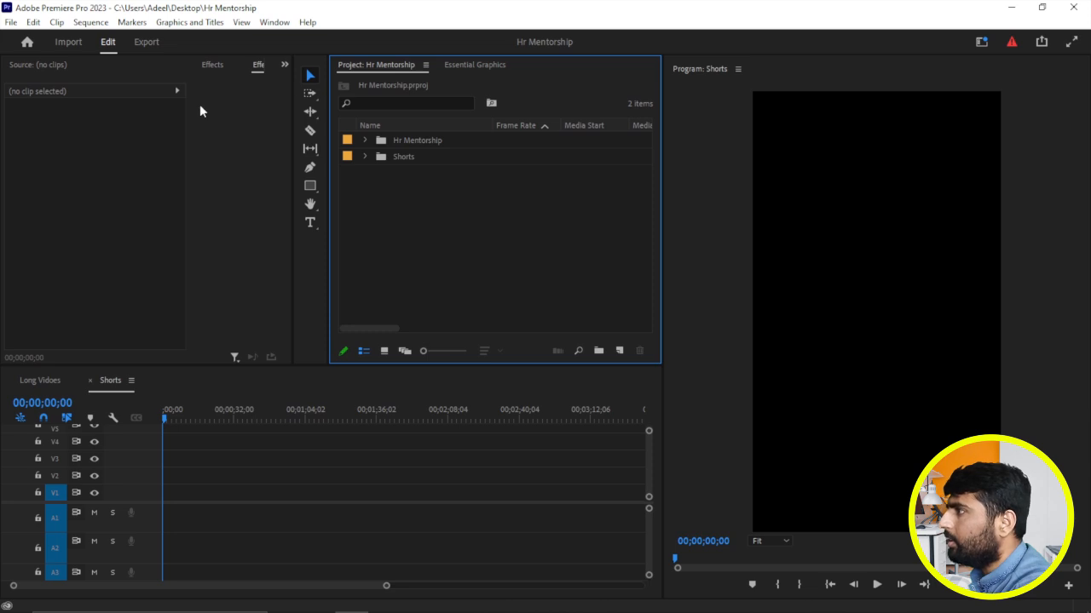
click(279, 24)
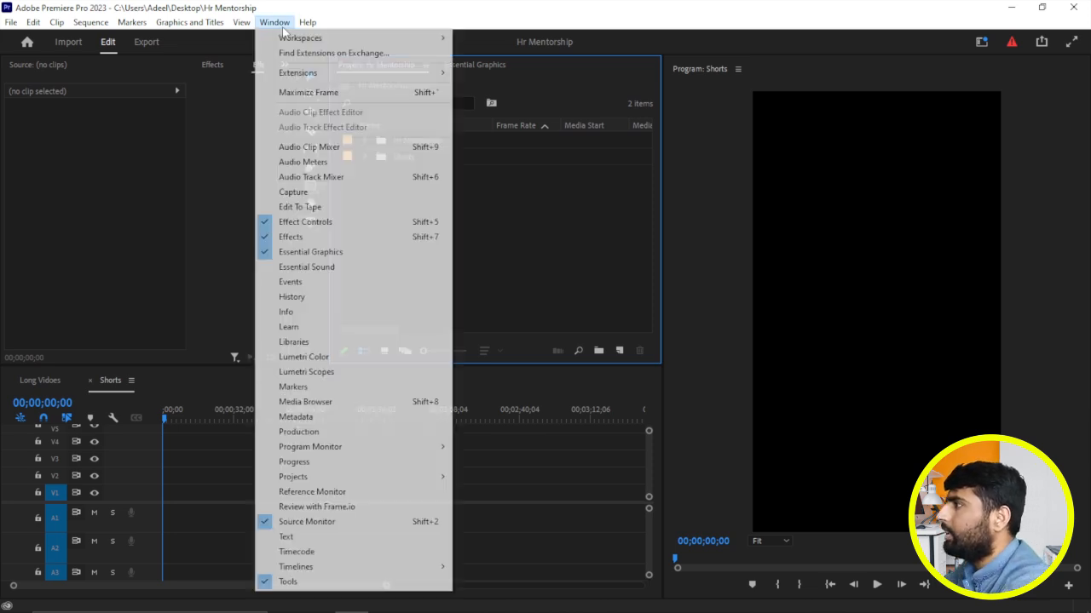
mouse_move(410, 36)
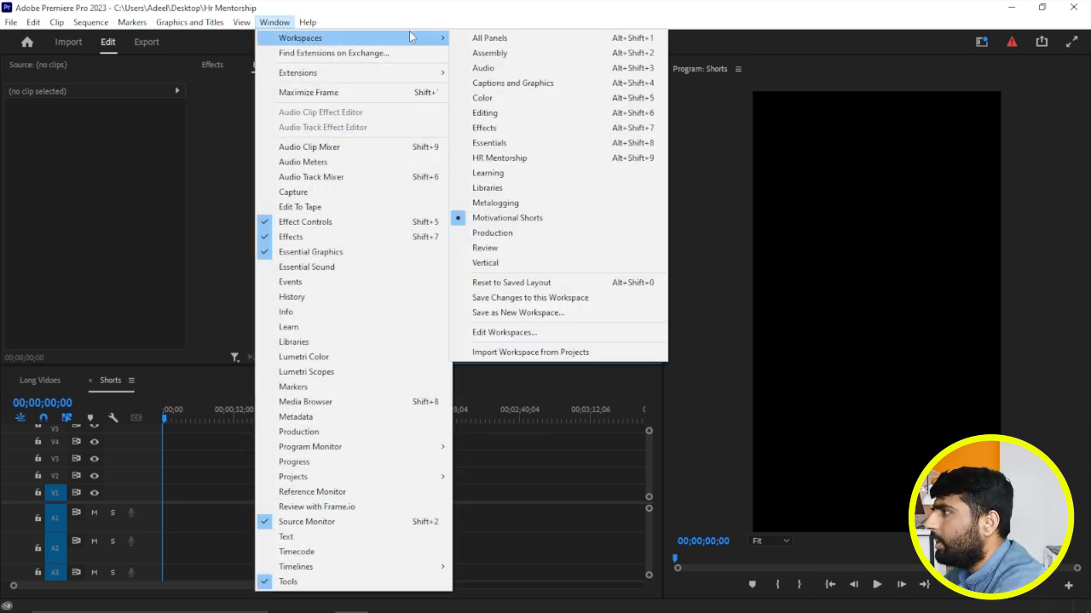
click(219, 207)
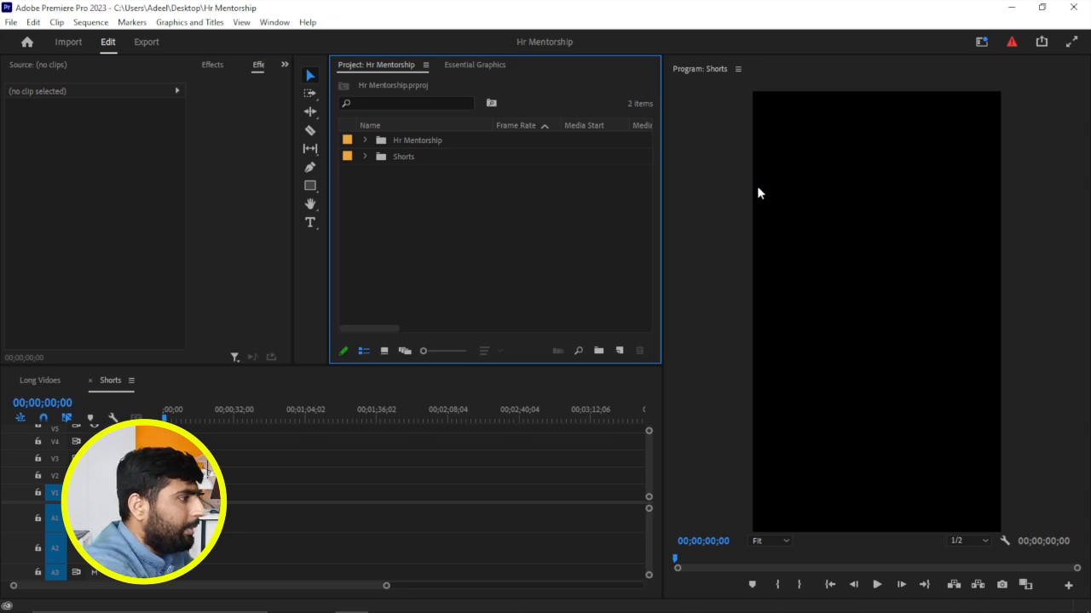
Widen the Program monitor slightly and show the Effects panel
click(665, 439)
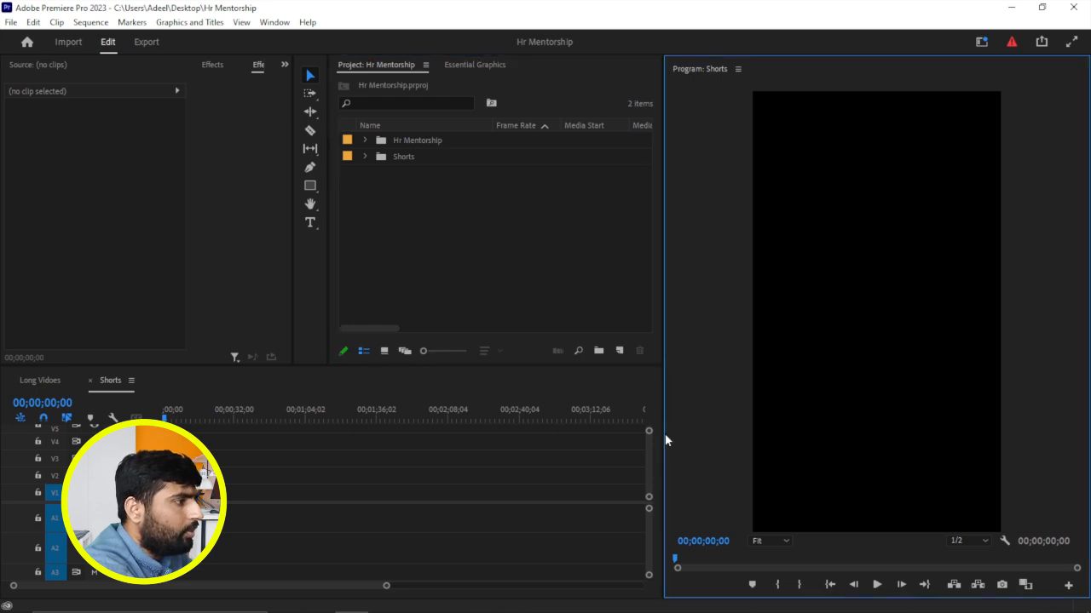
mouse_move(664, 437)
mouse_down()
mouse_move(684, 434)
mouse_move(657, 431)
mouse_up()
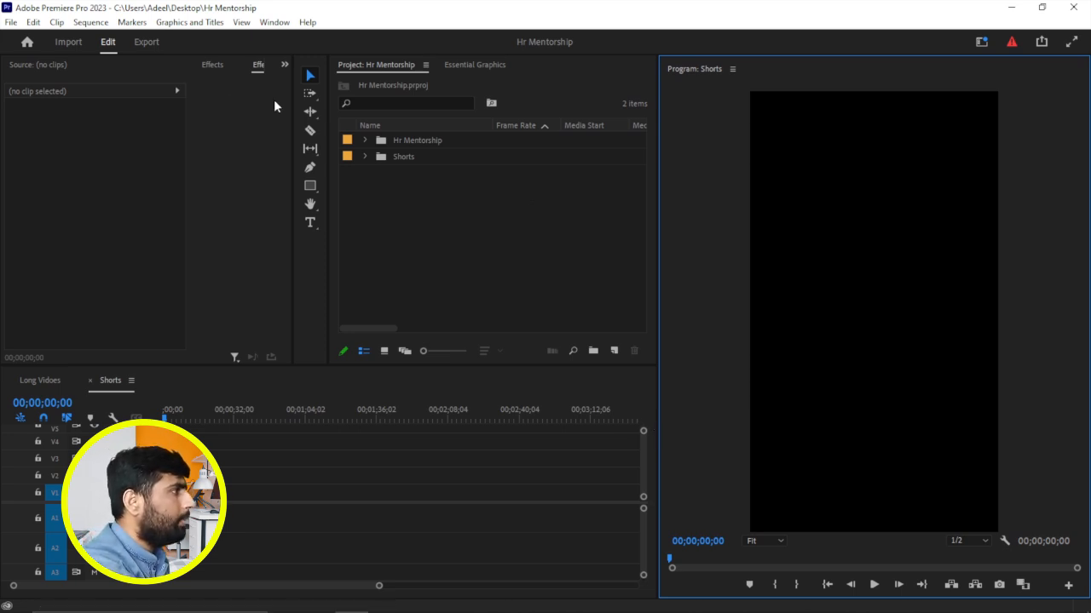
click(213, 65)
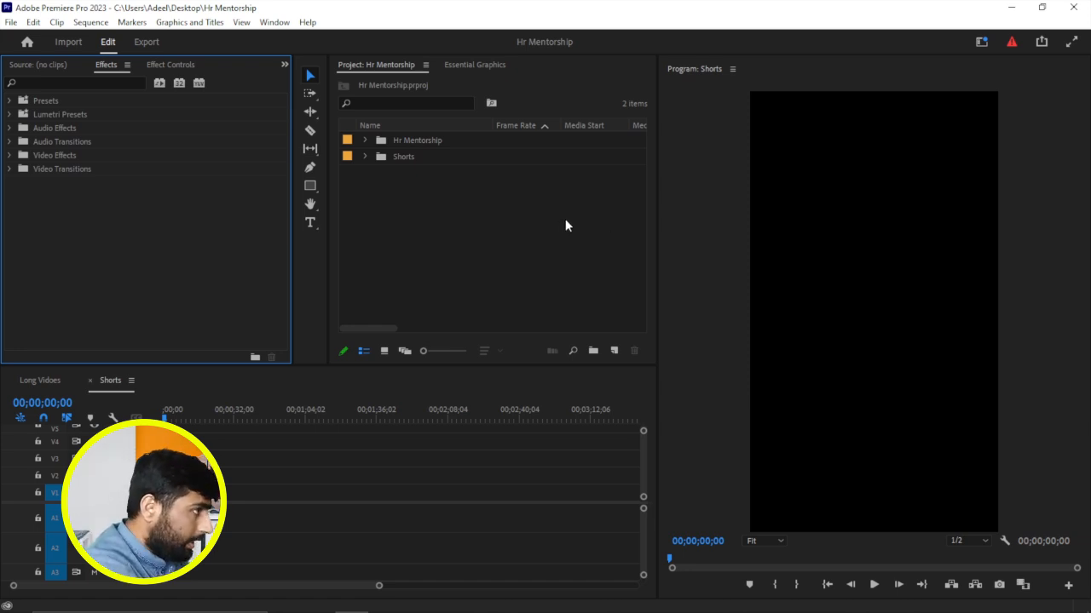
click(983, 42)
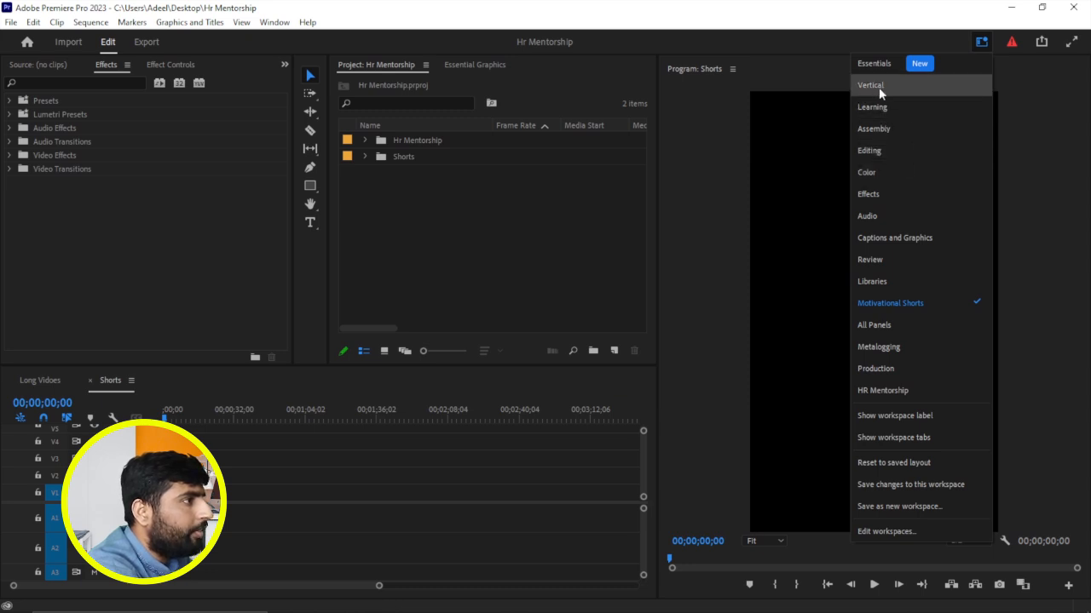
click(777, 28)
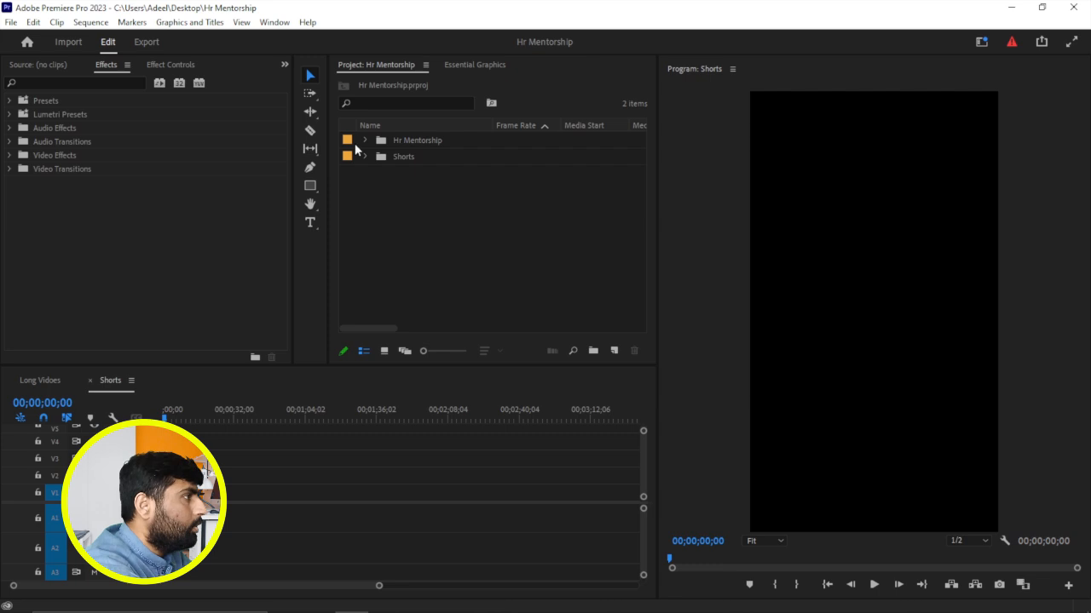
click(274, 23)
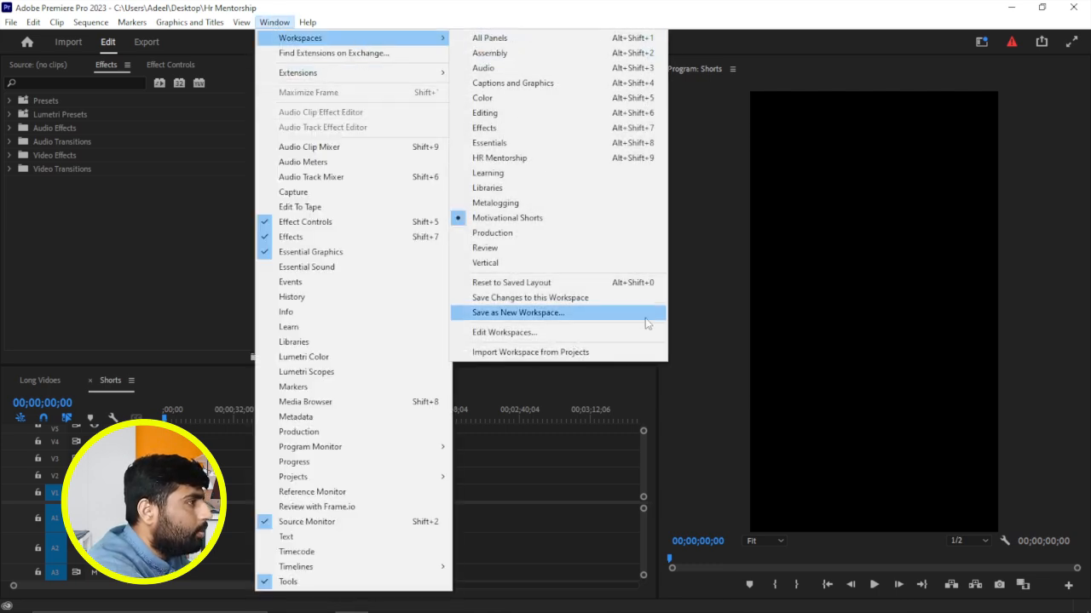
click(702, 233)
click(703, 234)
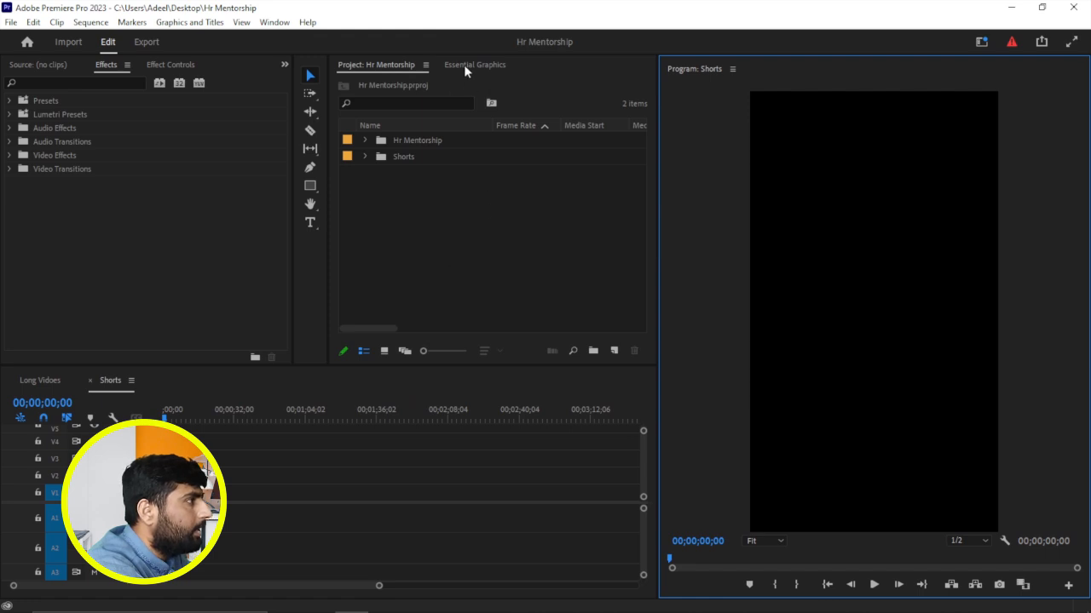
Show the Essential Graphics panel and widen the Program monitor considerably by narrowing the panels beside it
mouse_move(464, 64)
mouse_down()
mouse_move(762, 92)
mouse_move(601, 109)
mouse_move(457, 63)
mouse_up()
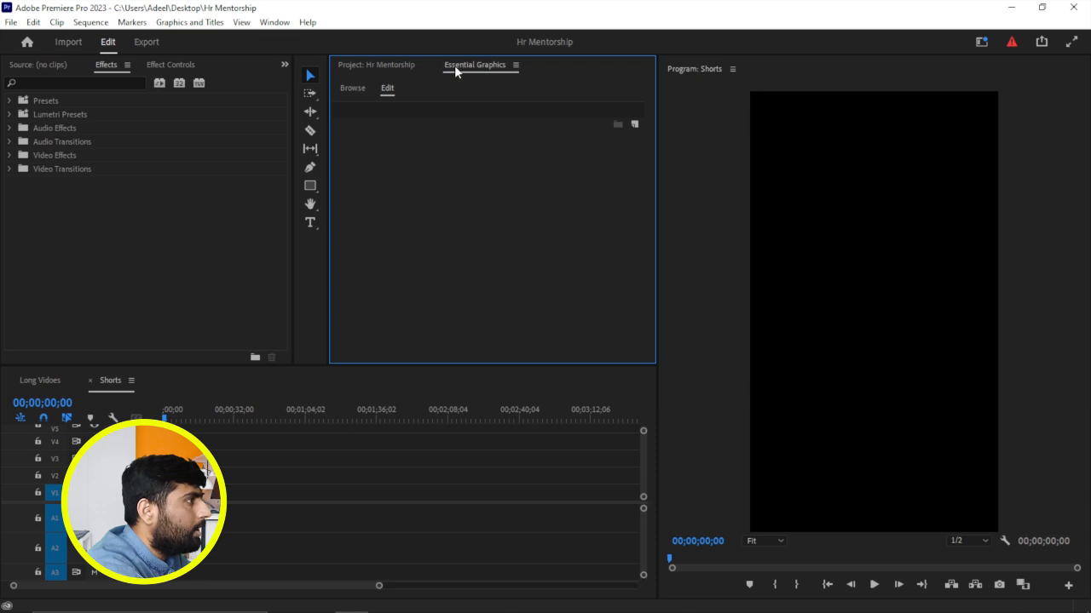
click(454, 63)
click(274, 22)
mouse_move(322, 42)
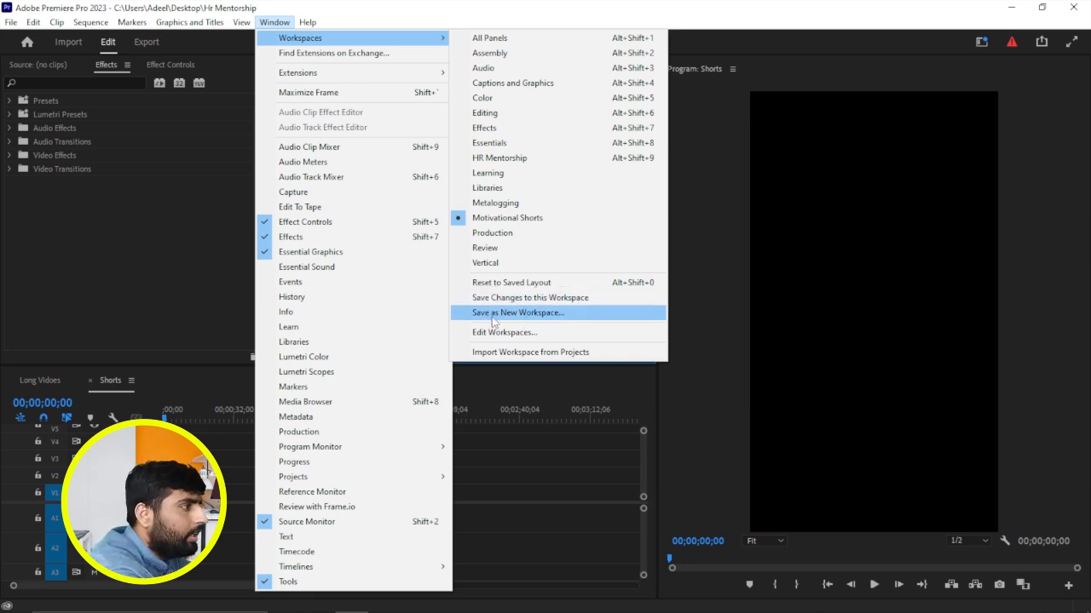
click(485, 218)
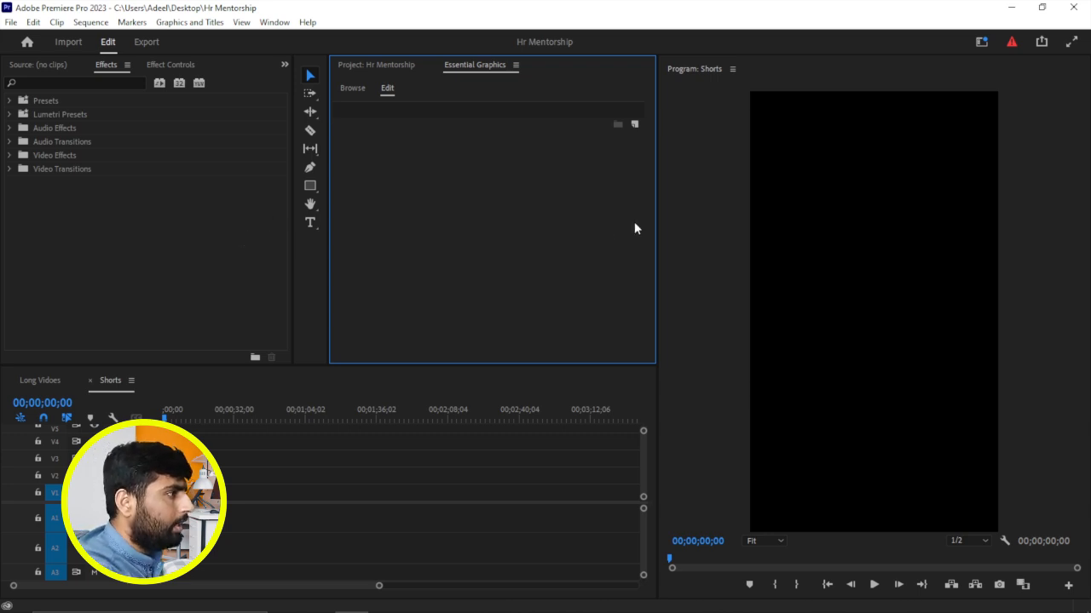
drag(654, 211, 490, 211)
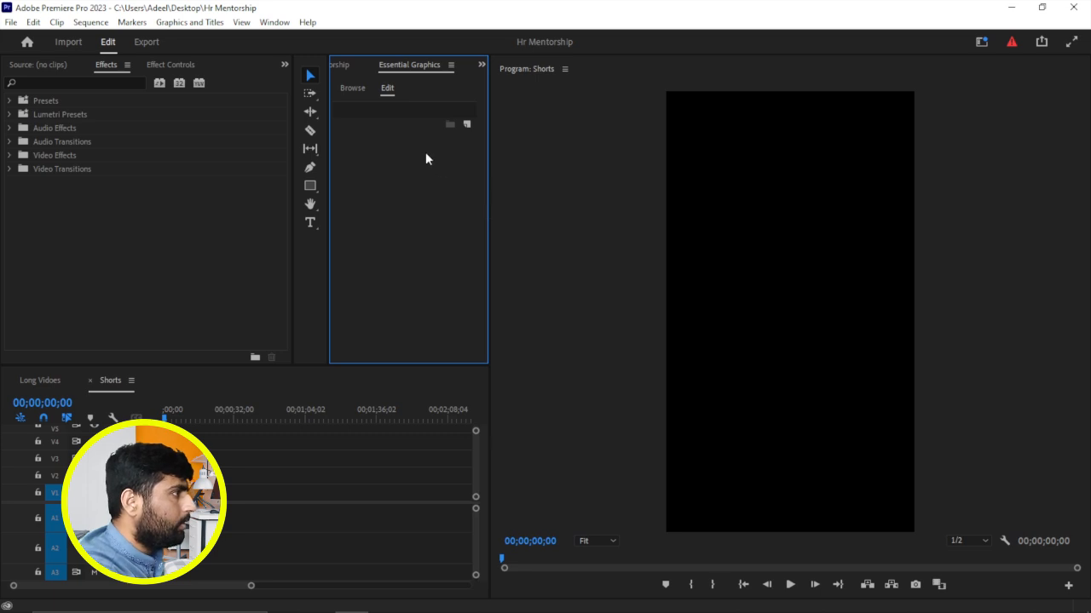
Create a Black Video item in the project and place it at the start of track V1, about 1 minute 28 seconds long
click(340, 64)
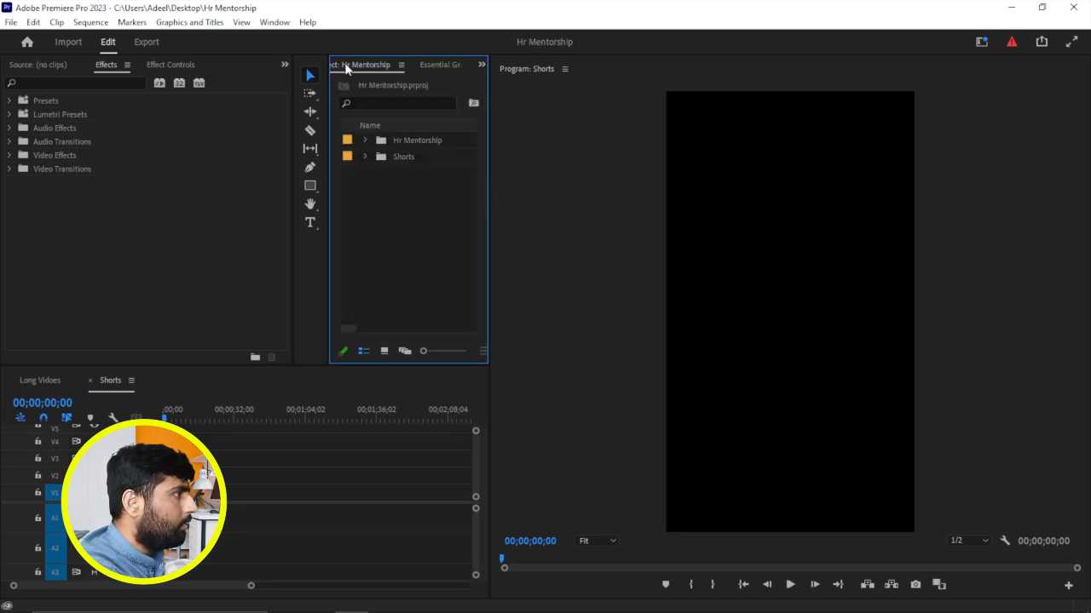
right_click(401, 210)
mouse_move(437, 273)
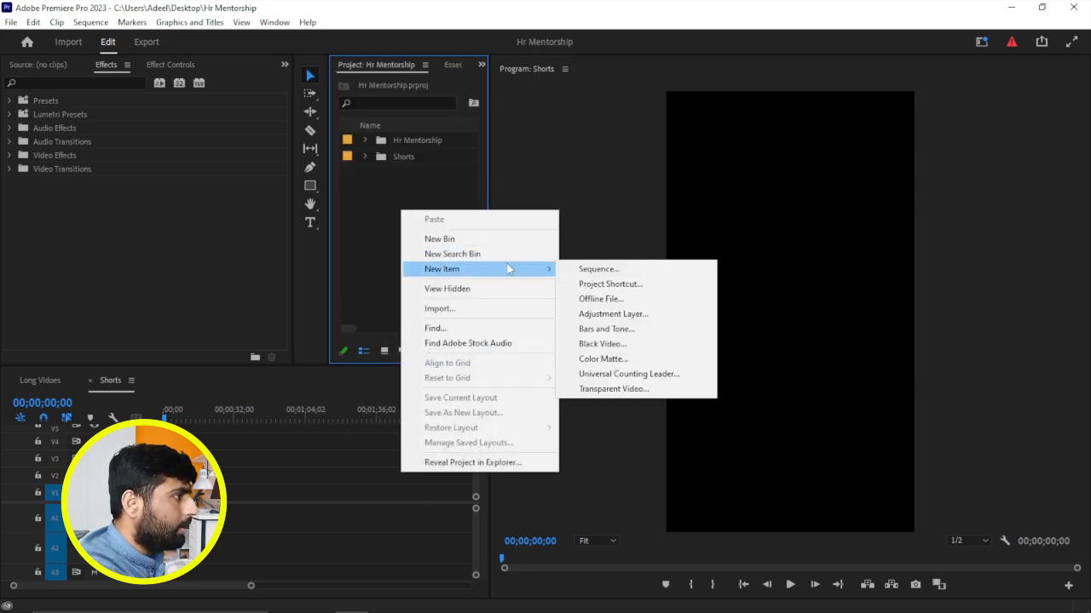
click(604, 345)
click(567, 360)
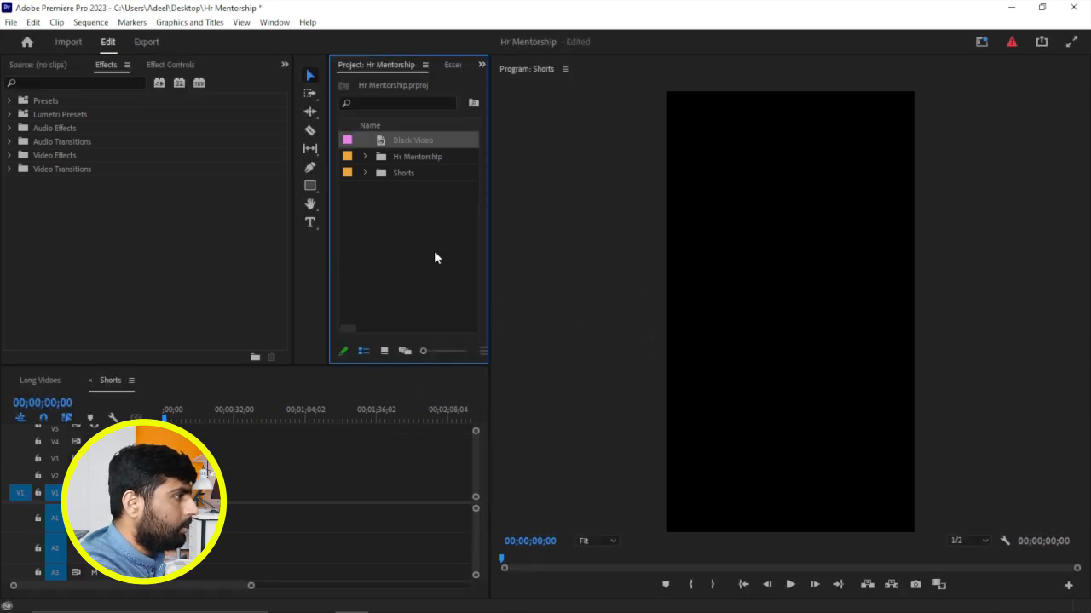
drag(401, 139, 358, 493)
click(309, 497)
Add a text layer reading "text" to the black frame, slightly above its middle, with the Type tool
key(t)
click(706, 294)
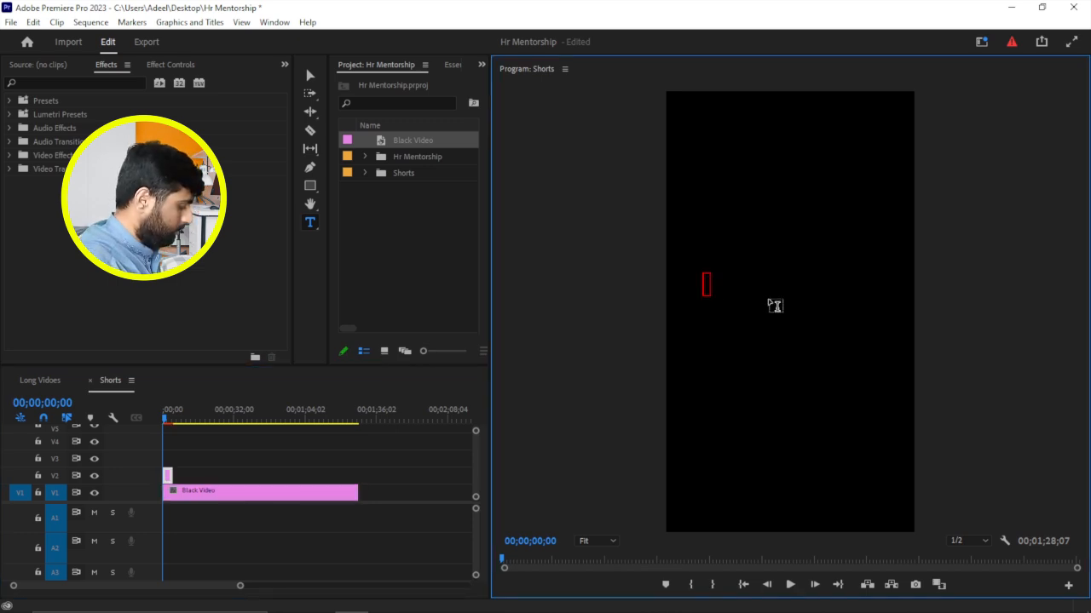
text(text)
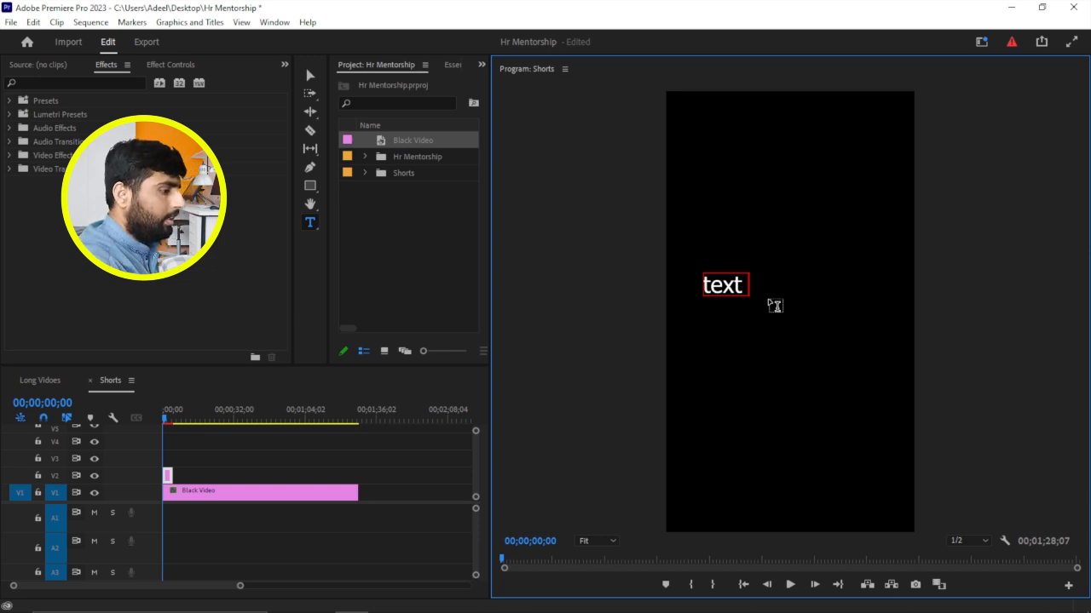
Insert the grinning face emoji on a second line of the text layer using the Windows emoji picker
key(Return)
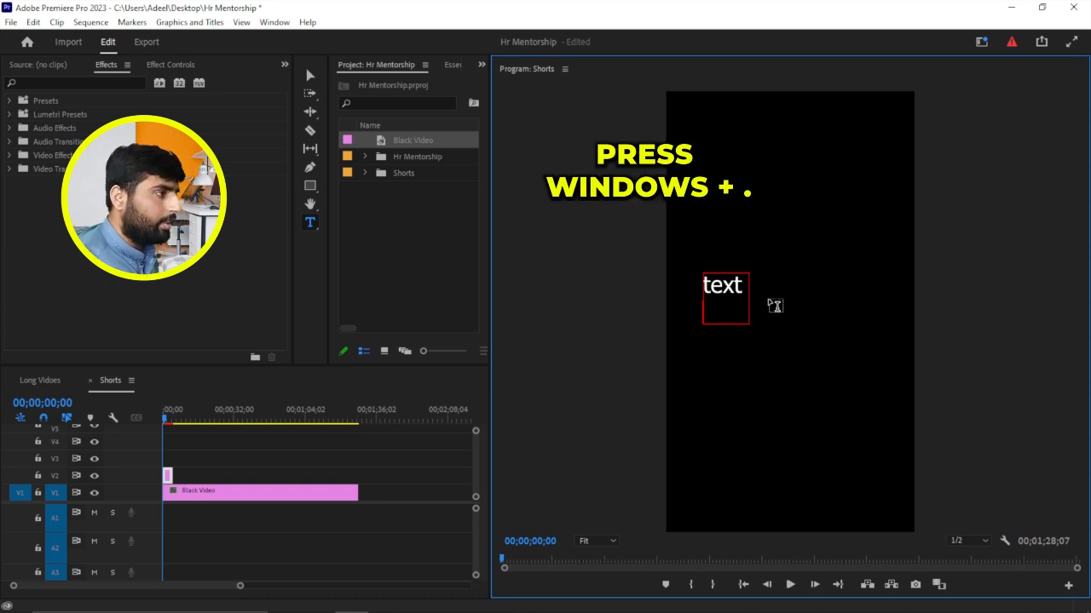
key(super+period)
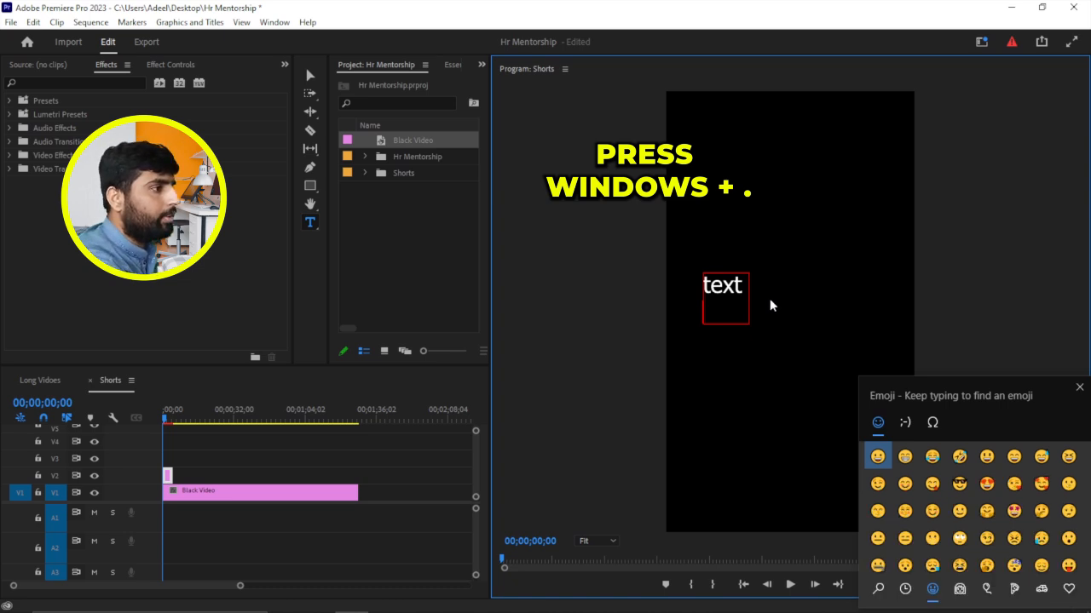
drag(981, 366, 453, 271)
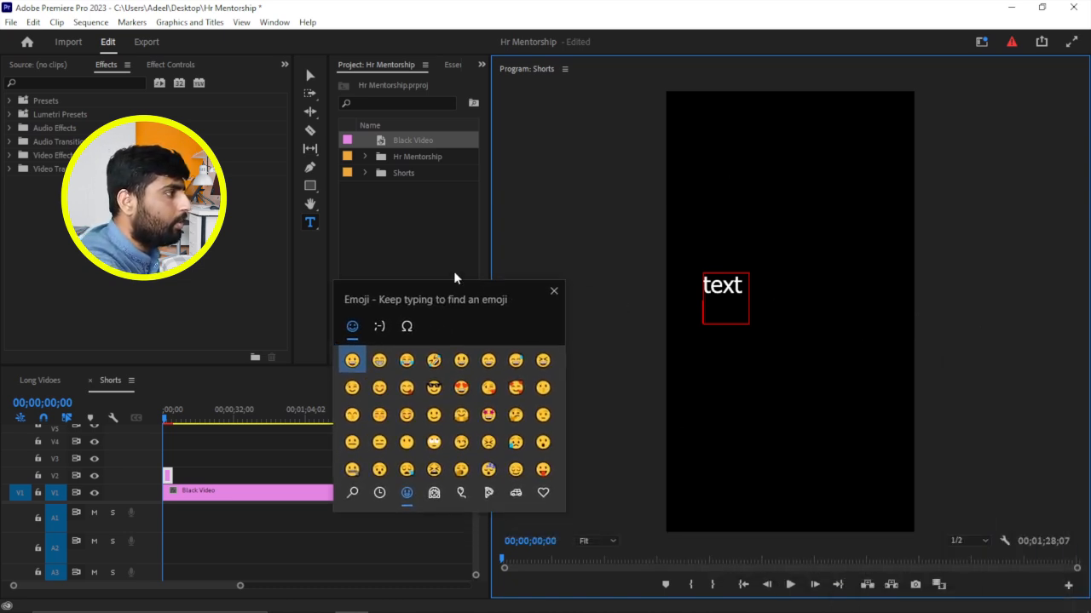
click(352, 358)
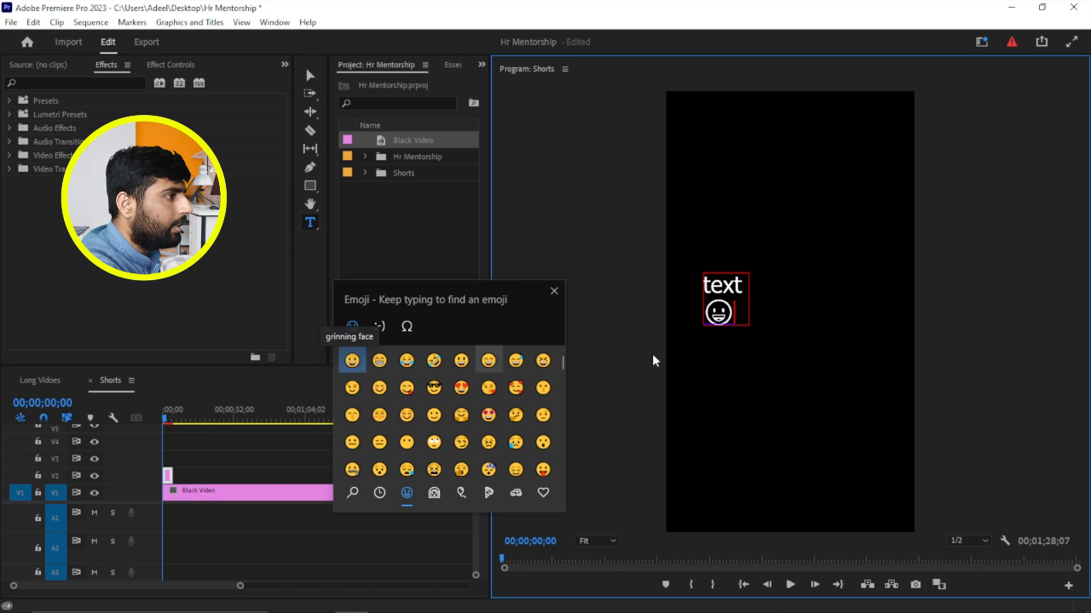
click(554, 290)
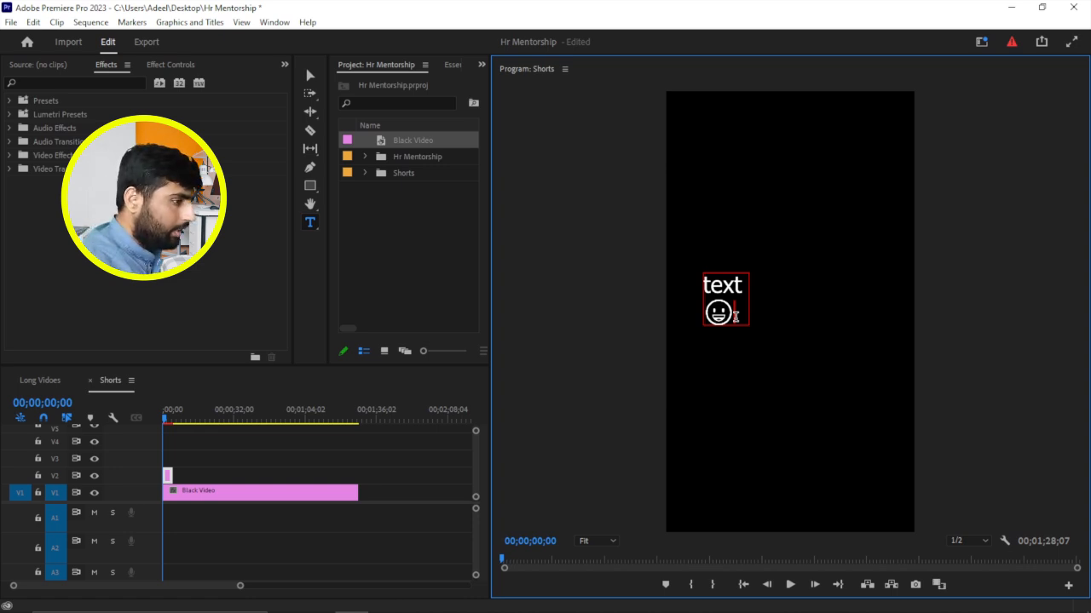
Set the font of the emoji on the text layer's second line to Noto Color Emoji and save the project
drag(737, 313, 707, 317)
click(449, 67)
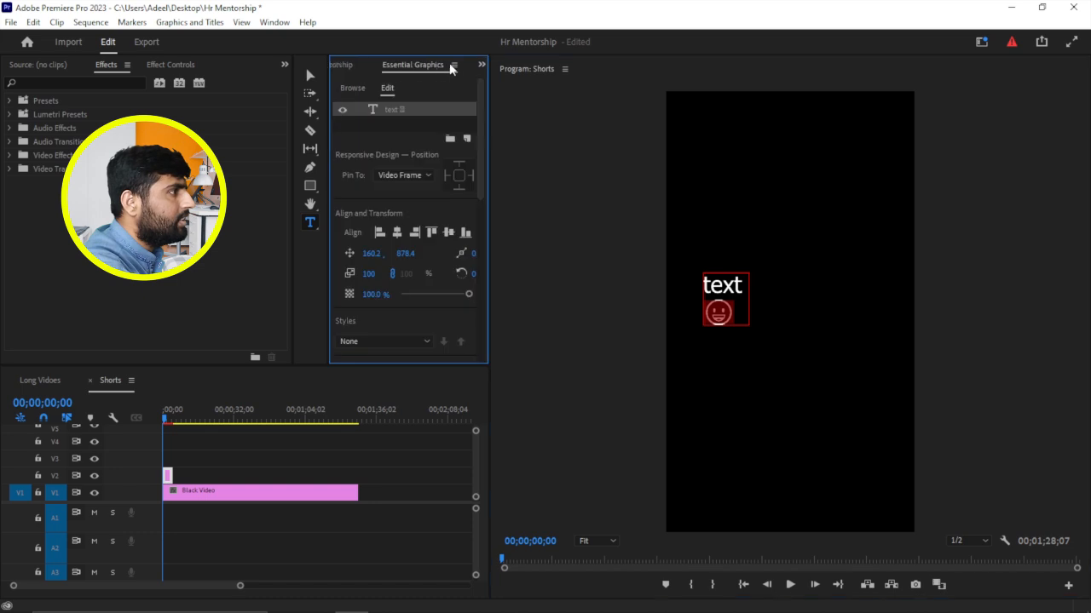
scroll(483, 213, down, 3)
scroll(482, 217, down, 4)
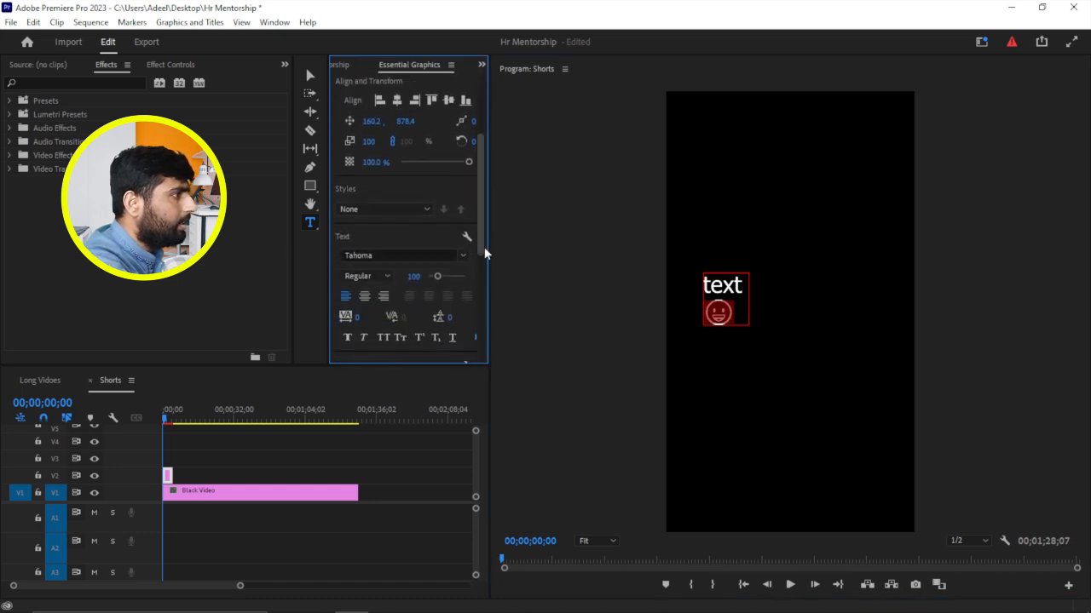
click(396, 246)
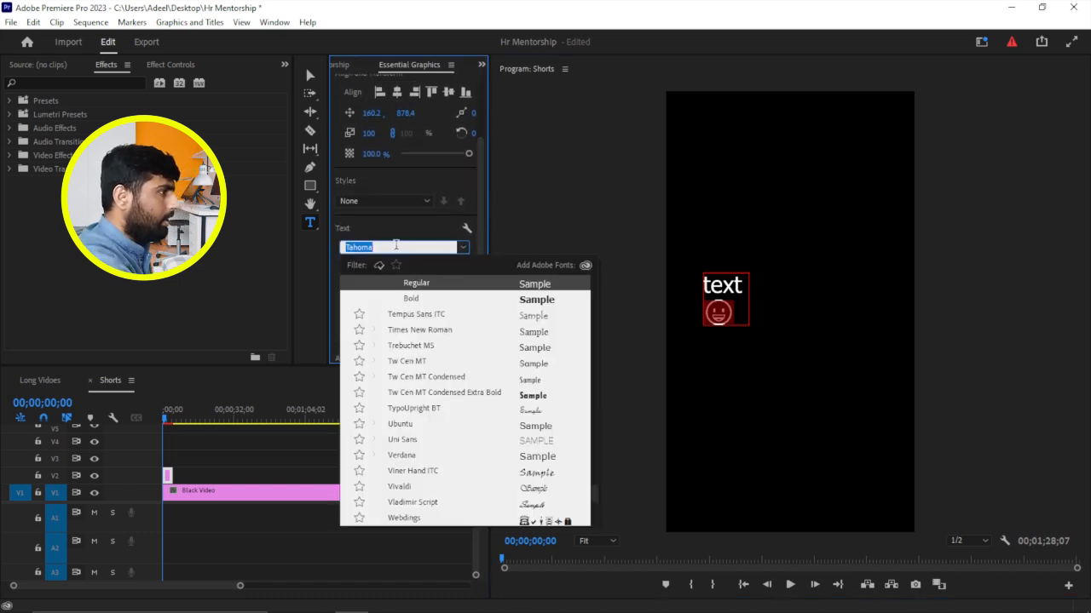
text(emo)
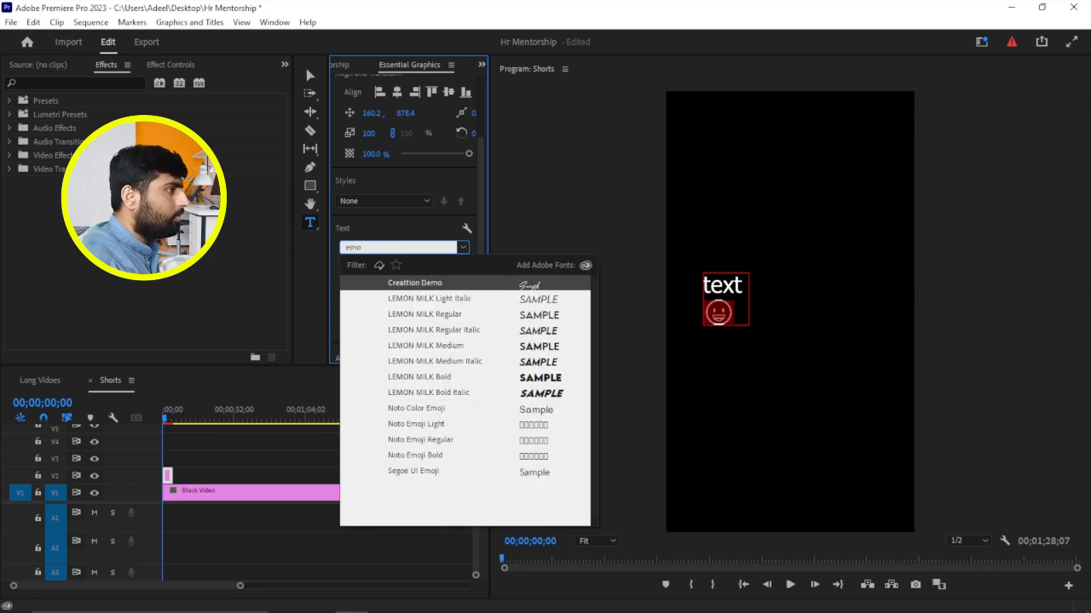
click(432, 410)
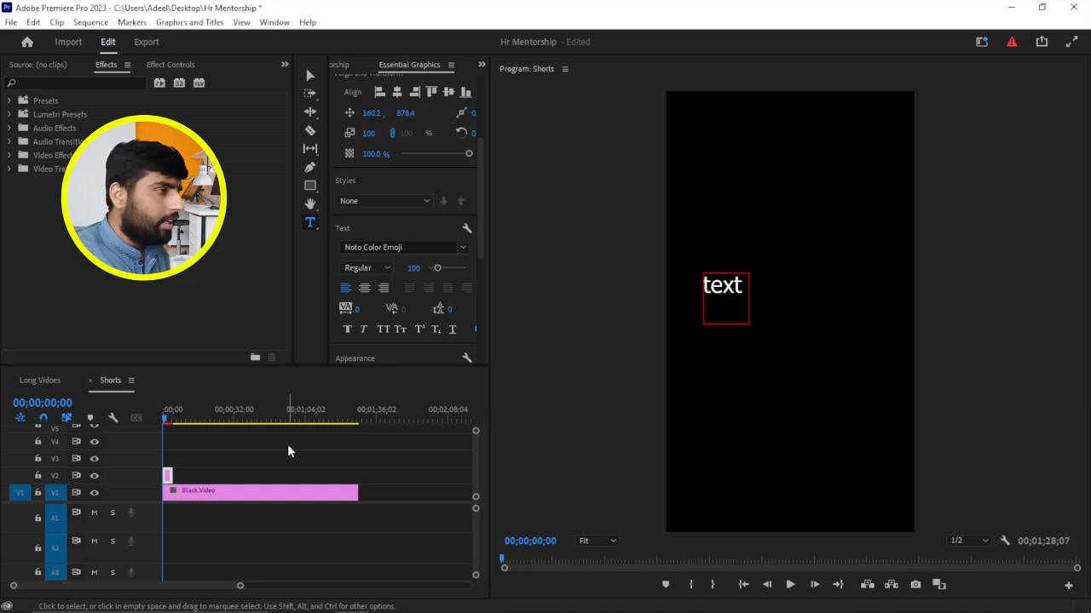
key(ctrl+s)
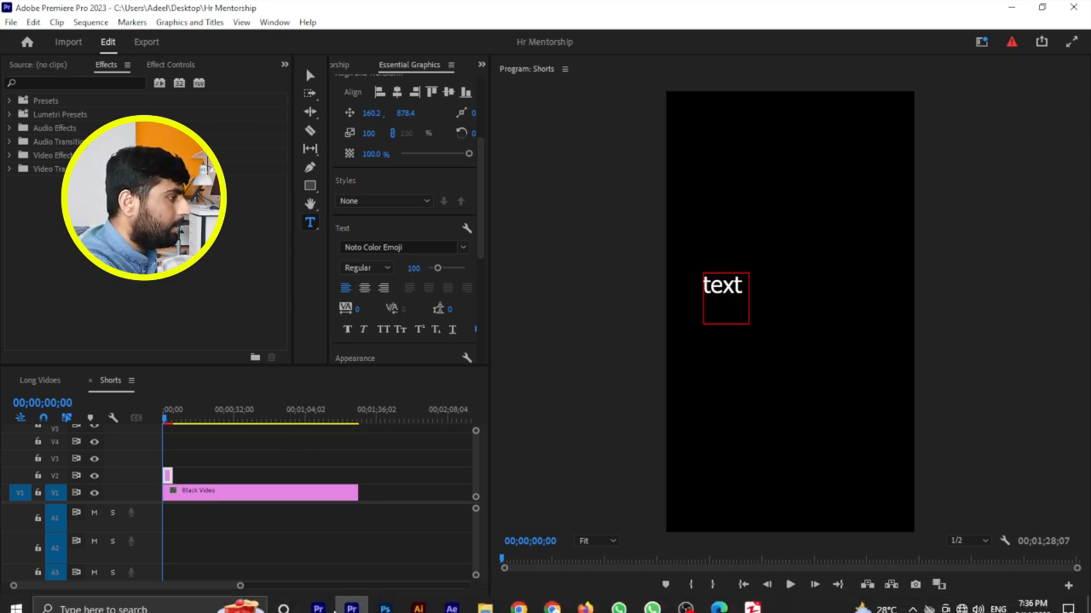
Switch to Photoshop and start a text layer in the upper-left part of the white canvas, sized 36 pt
click(385, 600)
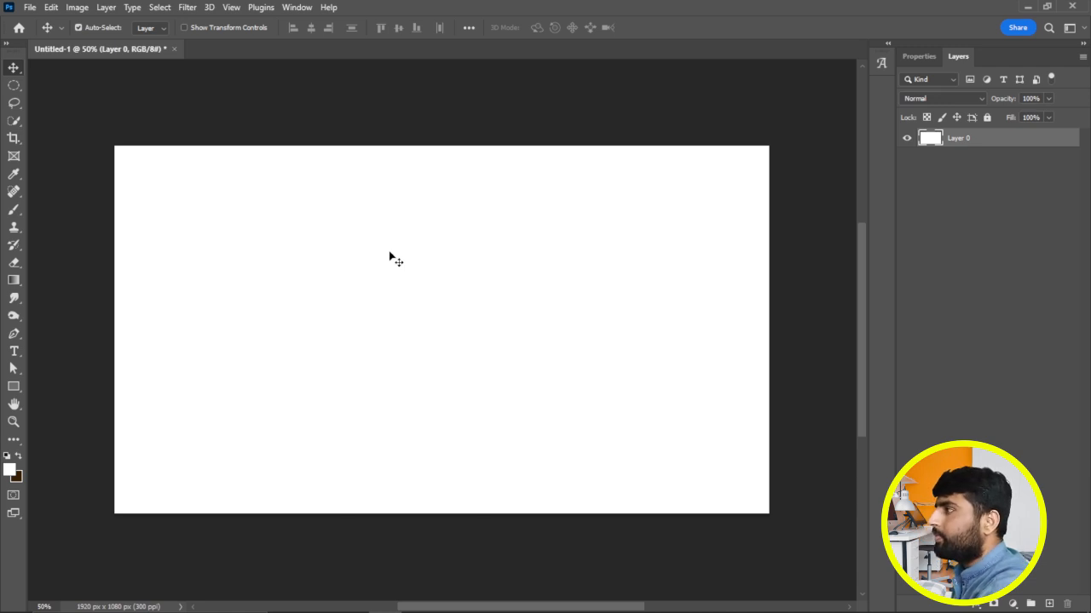
click(15, 353)
click(219, 271)
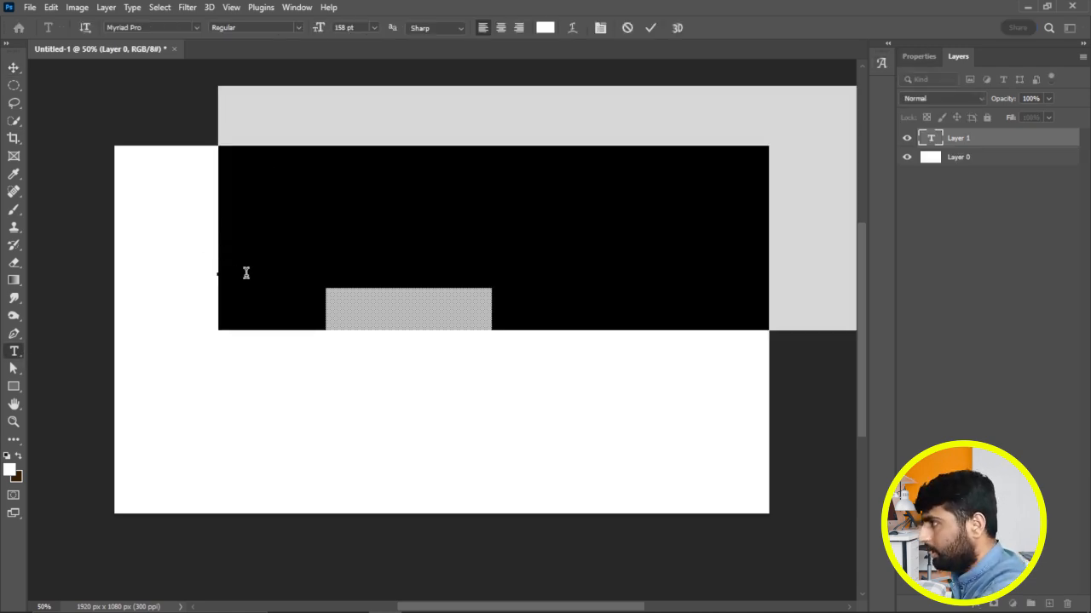
drag(322, 32, 239, 58)
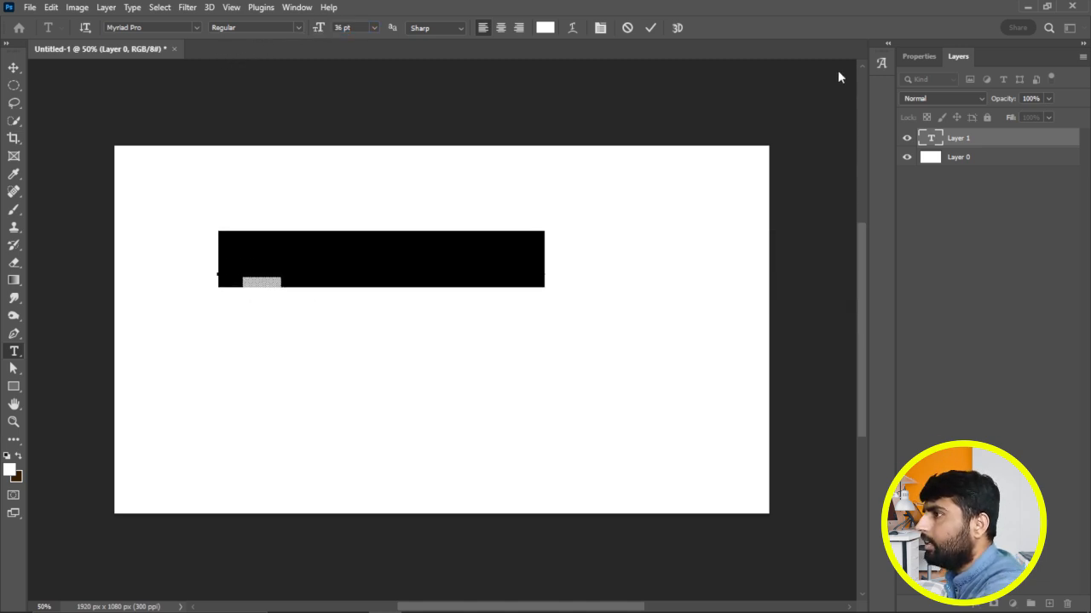
Replace the placeholder text's selected letter with the beaming grin emoji from the Noto Color Emoji SVG glyphs
click(880, 63)
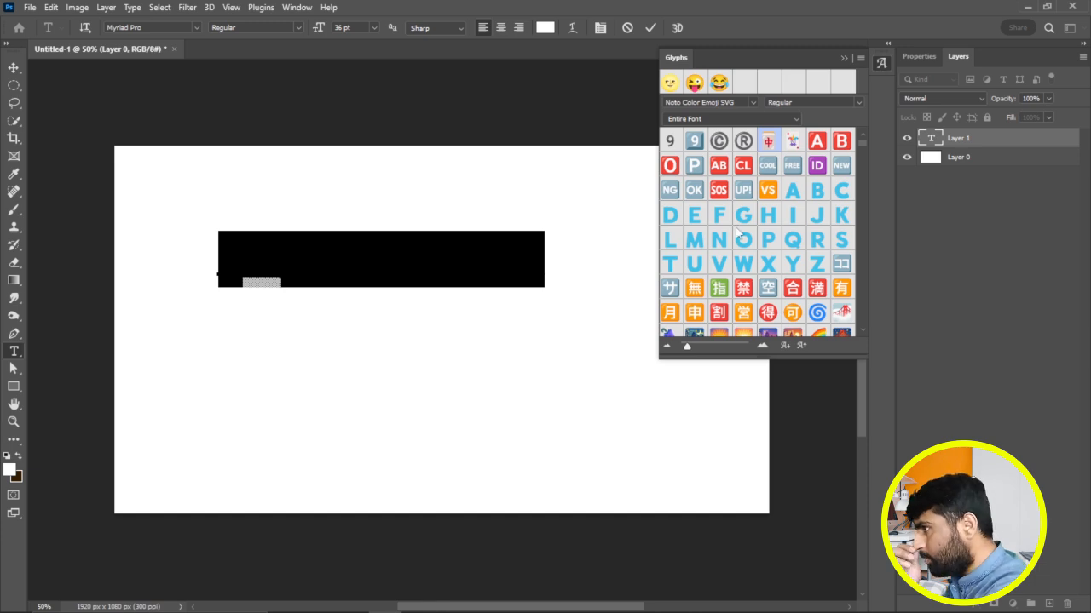
scroll(743, 210, down, 15)
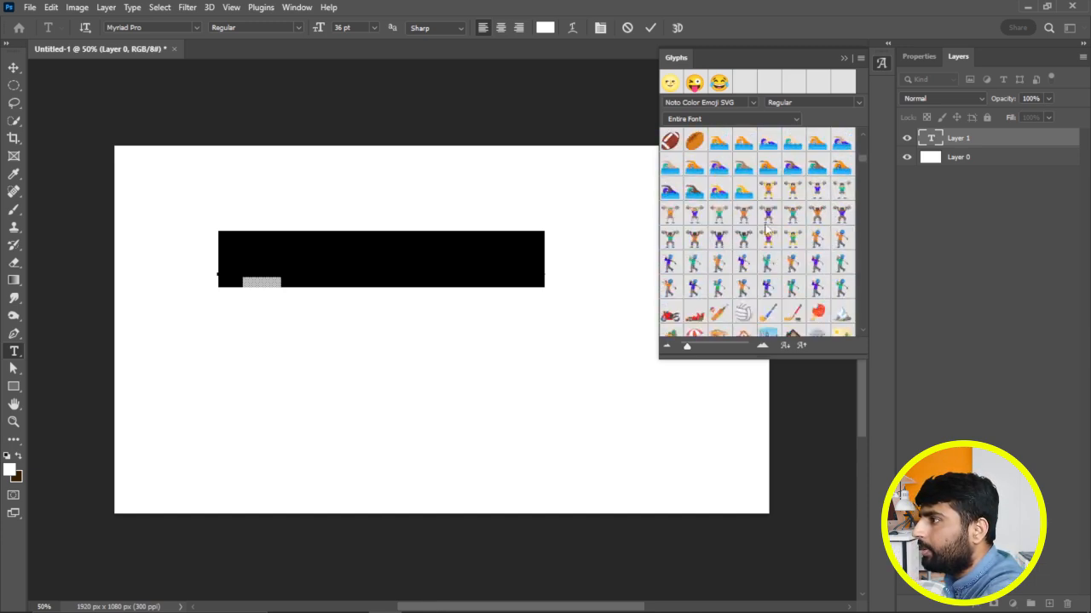
scroll(767, 238, down, 10)
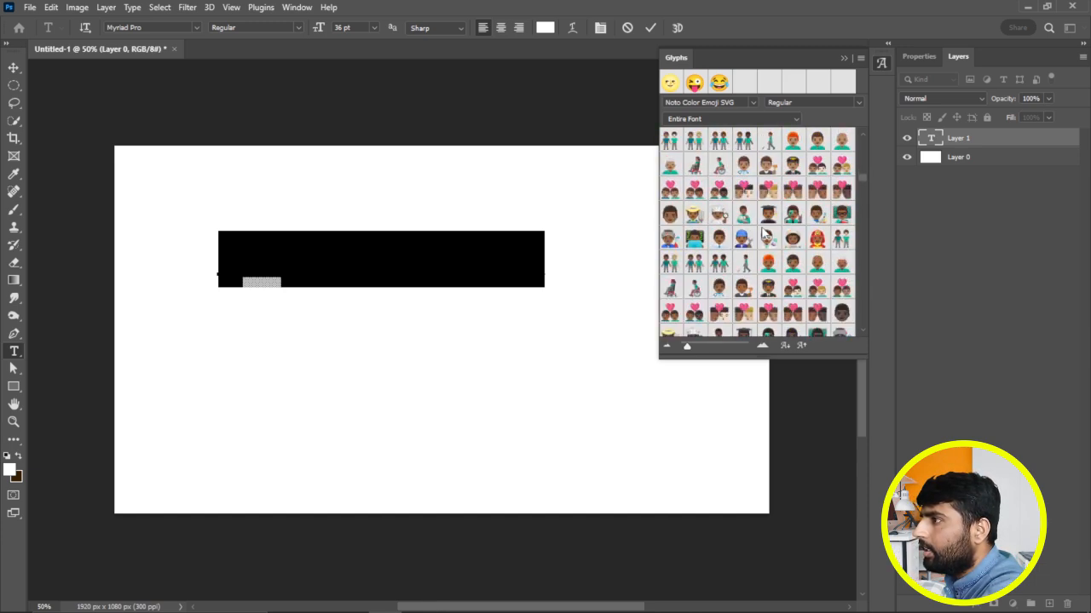
scroll(719, 166, down, 2)
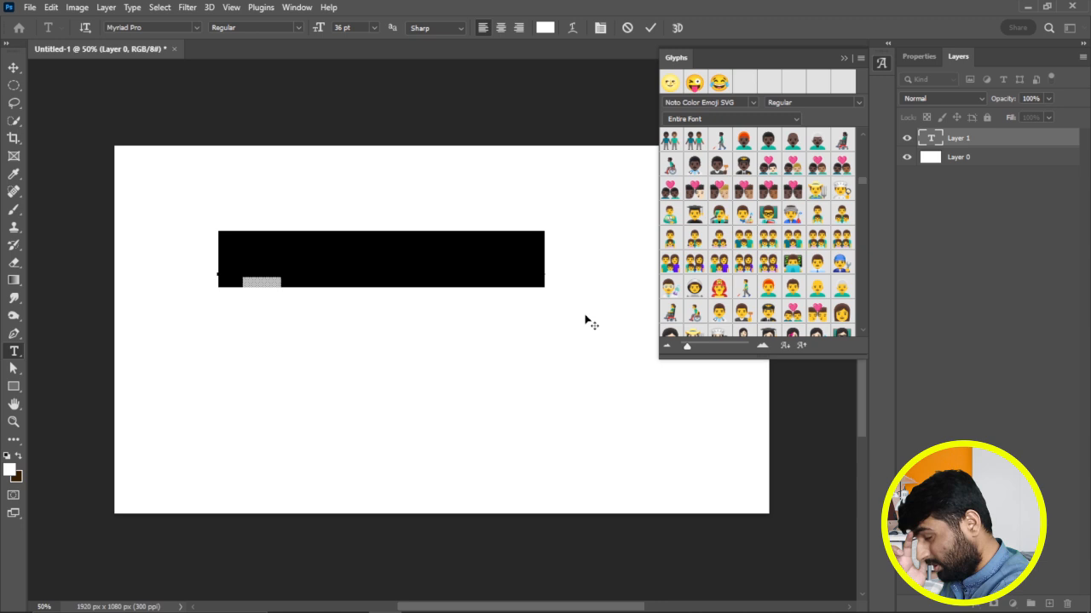
scroll(720, 230, down, 5)
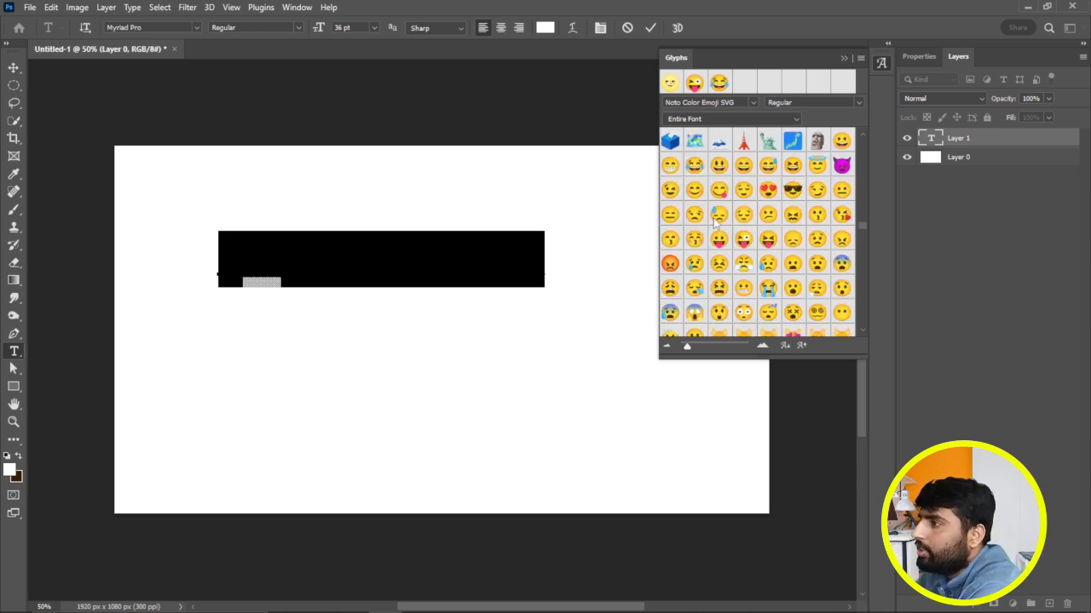
double_click(672, 170)
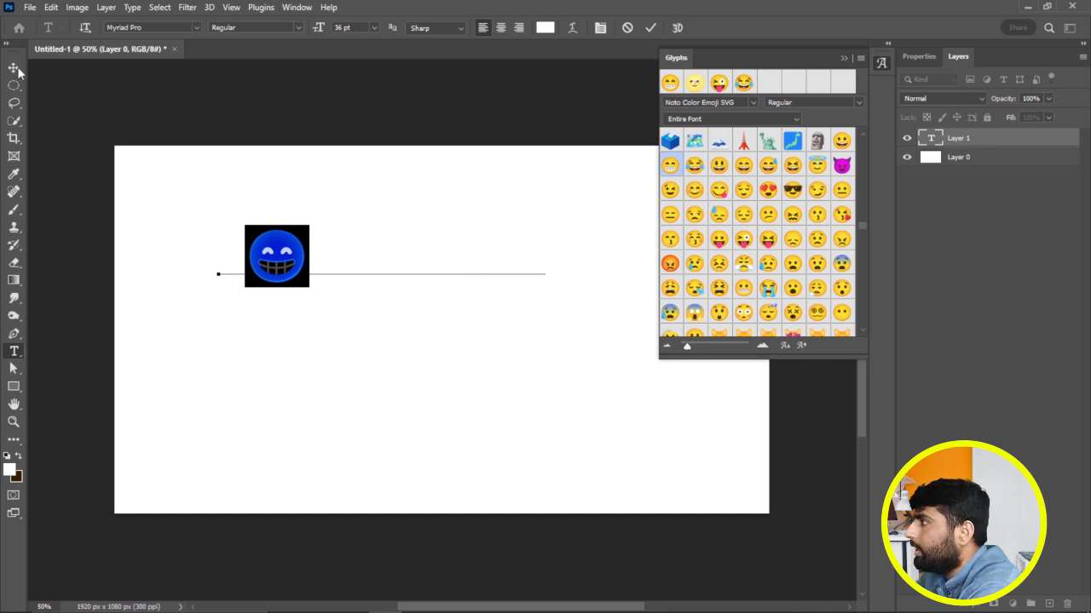
Enlarge the emoji text to 79 pt, place the emoji near the canvas centre and close the glyph list
key(ctrl+Return)
double_click(288, 266)
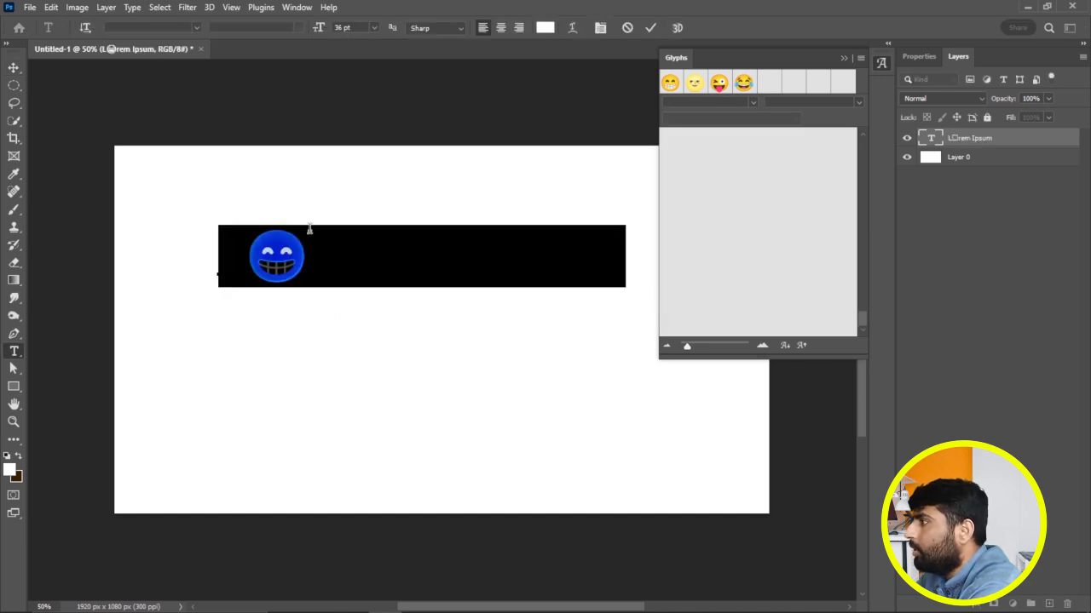
drag(322, 28, 349, 34)
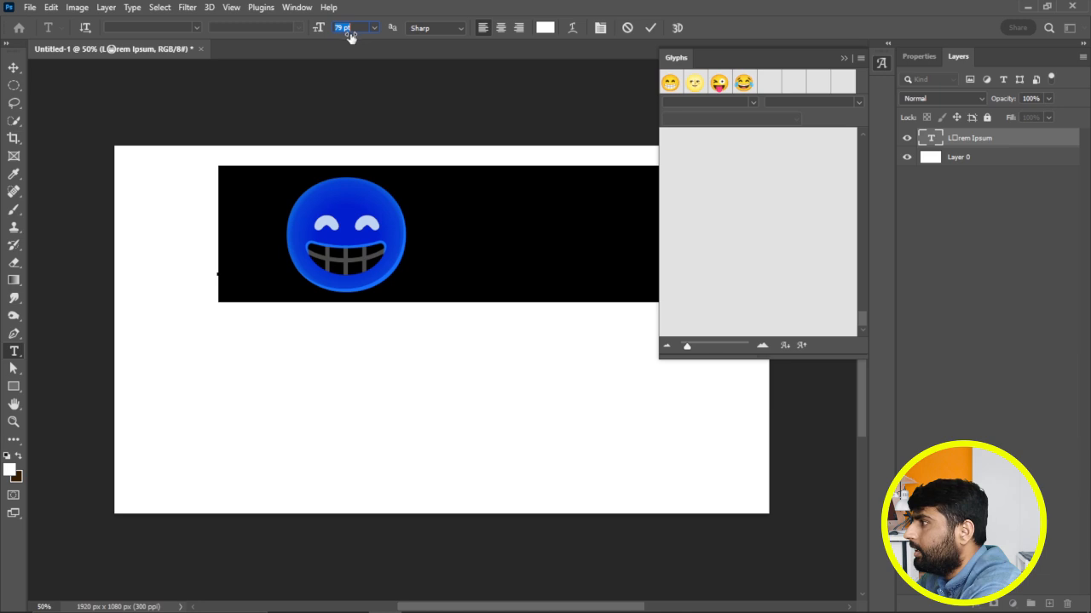
key(ctrl+Return)
drag(397, 219, 473, 292)
click(847, 60)
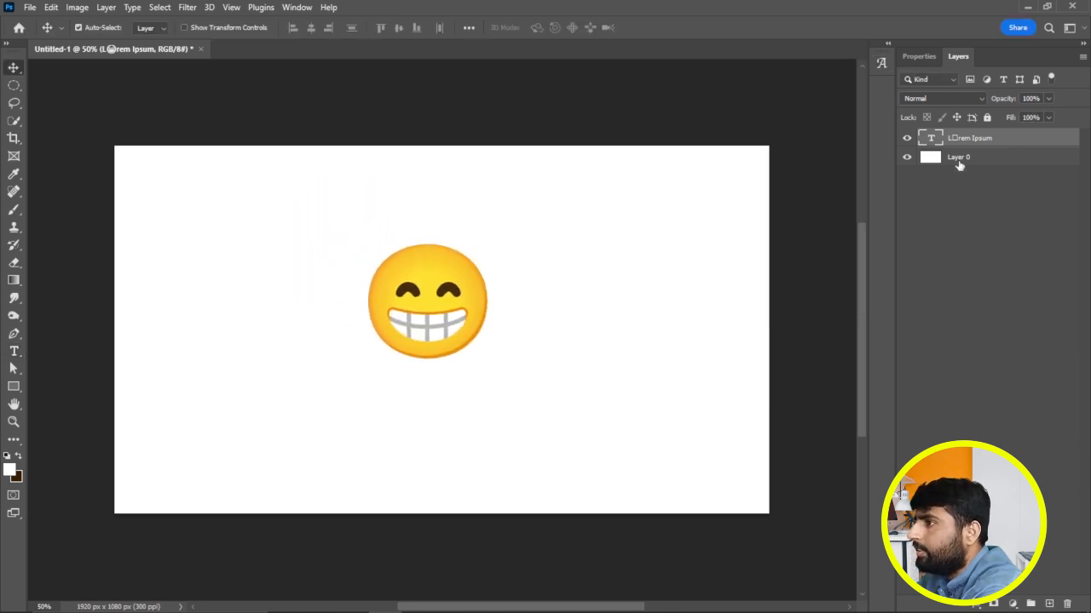
Delete the white Layer 0 and remove all placeholder letters around the emoji in the text layer
click(957, 161)
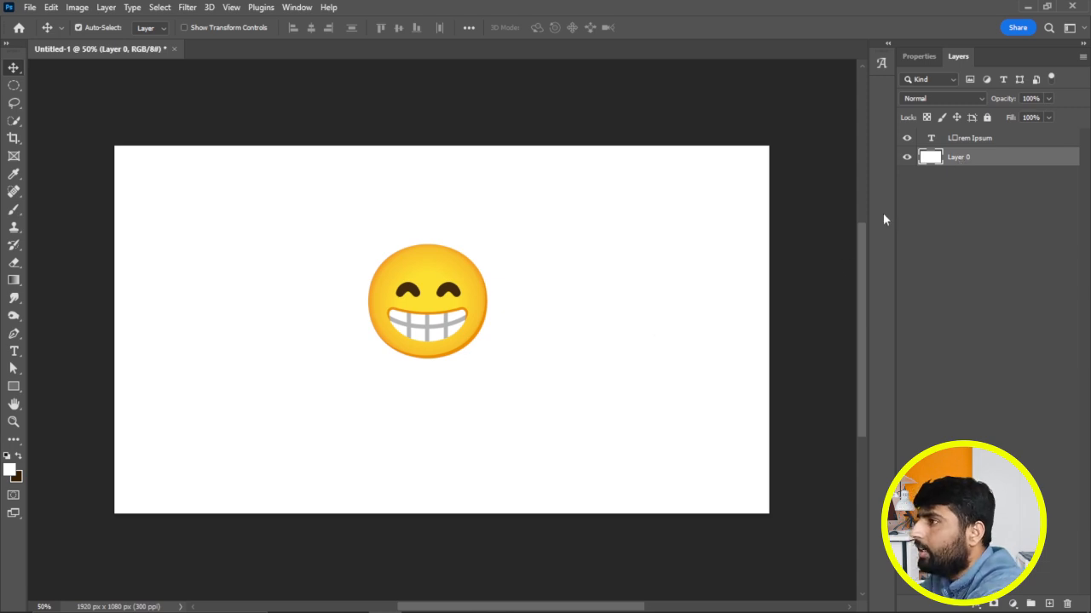
key(Delete)
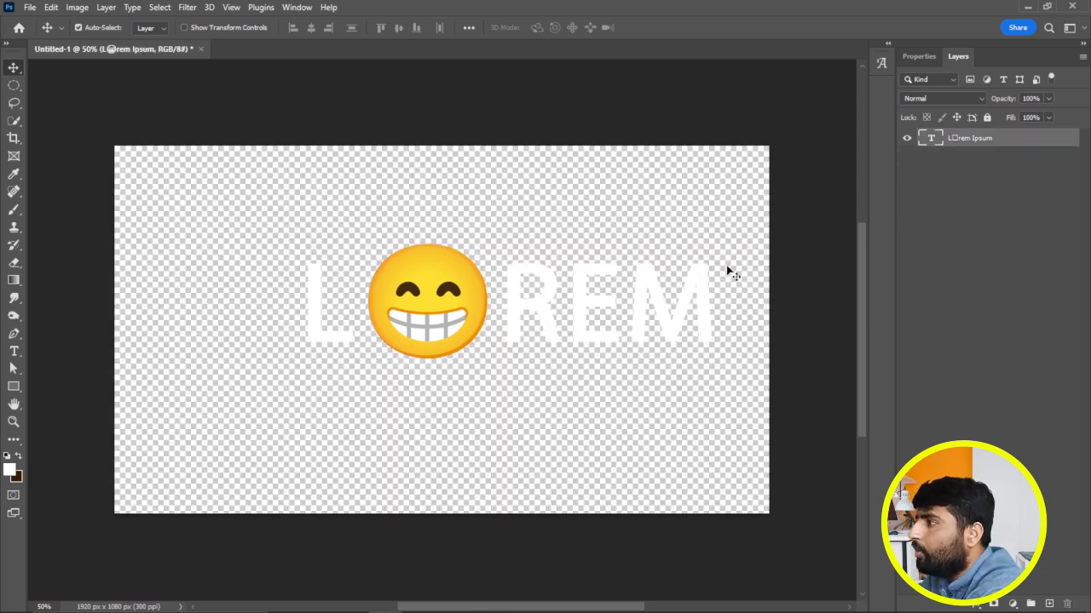
double_click(550, 305)
key(BackSpace)
key(BackSpace)
key(BackSpace)
key(BackSpace)
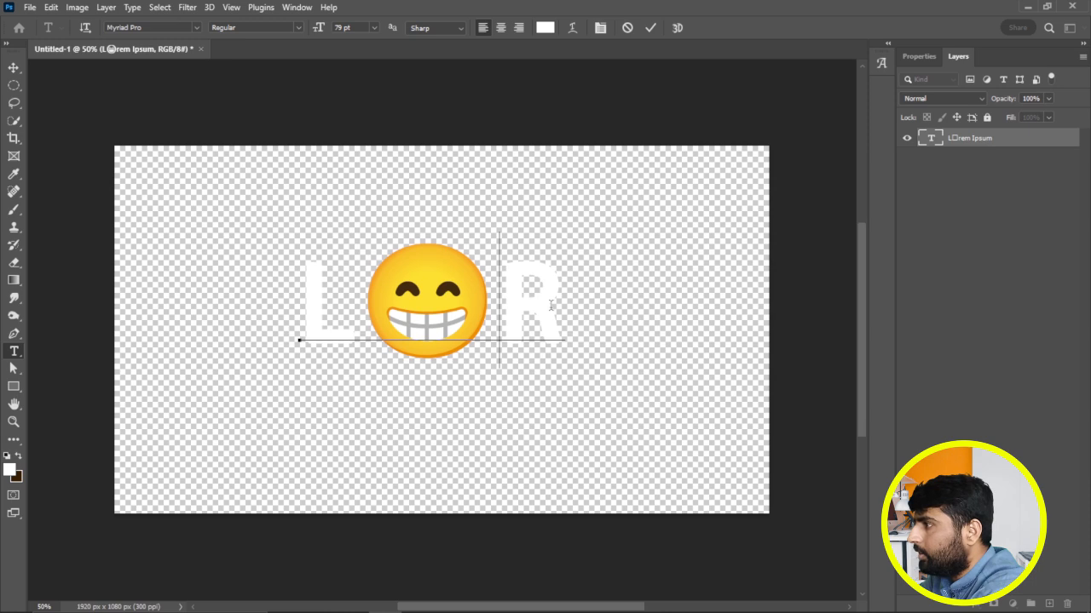
key(BackSpace)
key(BackSpace)
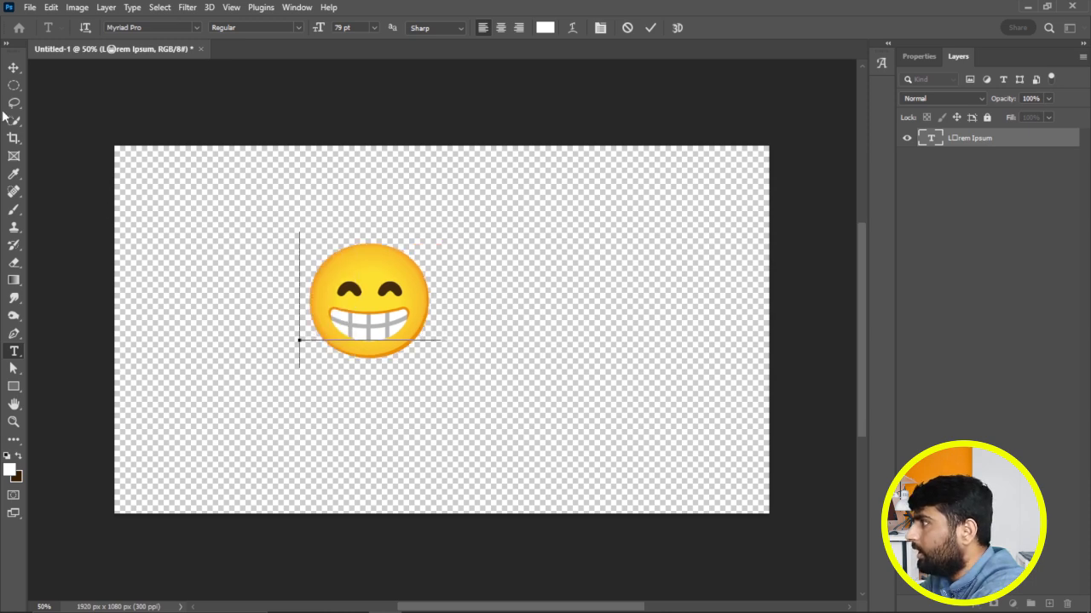
Scale the emoji to about 217% and centre it on the transparent canvas
click(13, 68)
drag(367, 271, 395, 264)
key(ctrl+t)
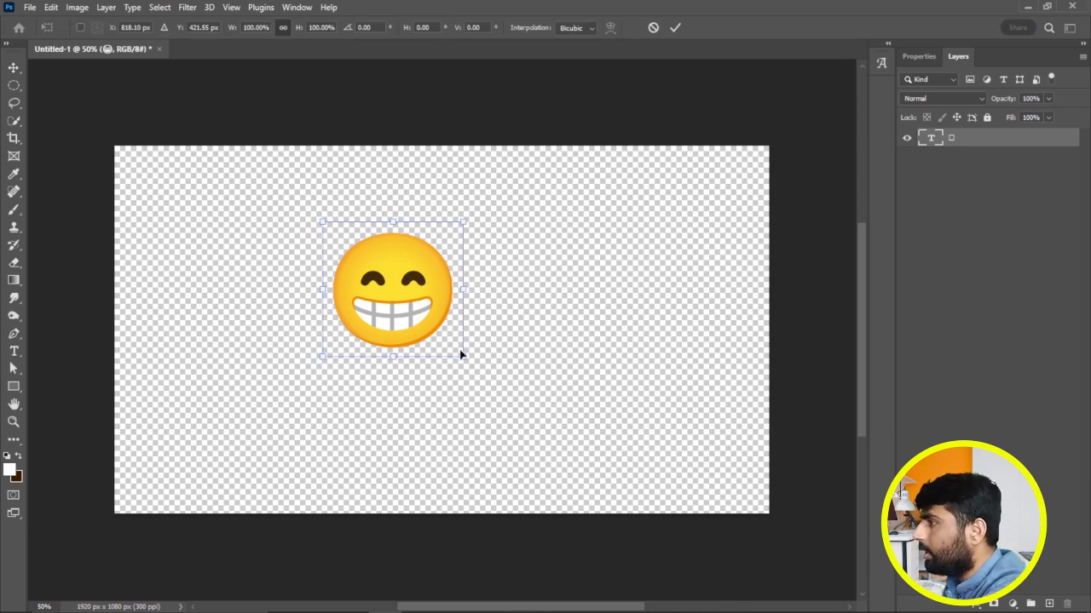
drag(463, 360, 619, 428)
drag(323, 222, 257, 186)
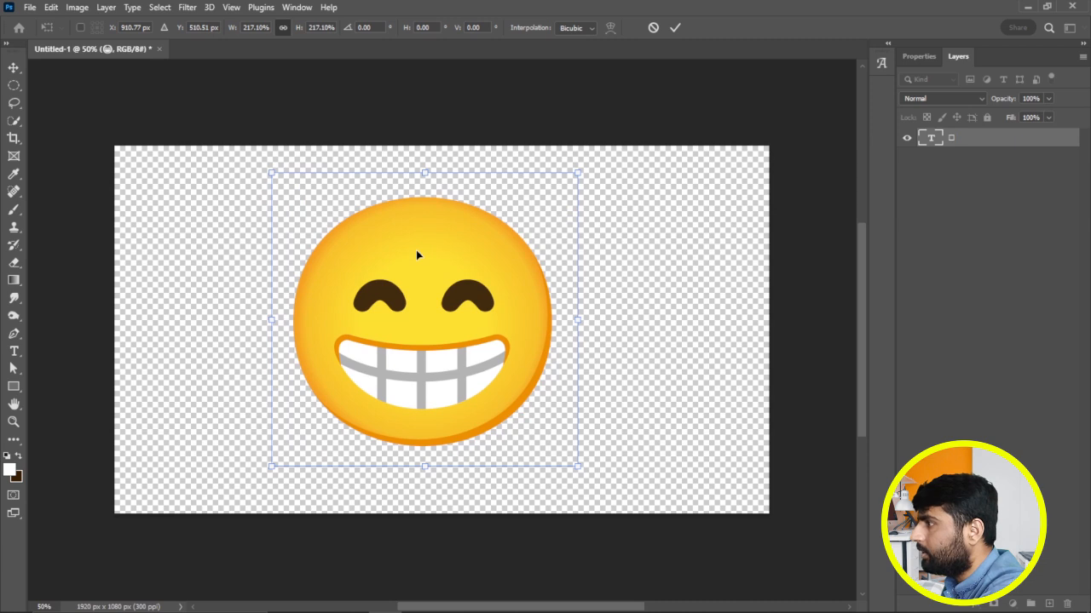
key(Return)
drag(418, 253, 431, 256)
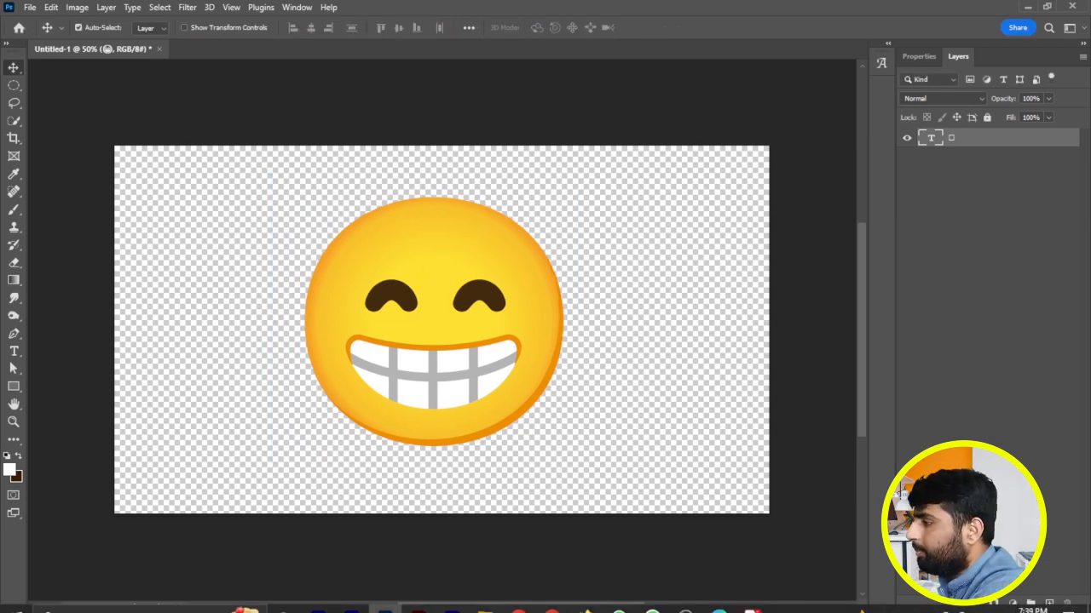
Switch back to Premiere Pro and view the file import dialog from the project's media list, closing it without importing
click(351, 599)
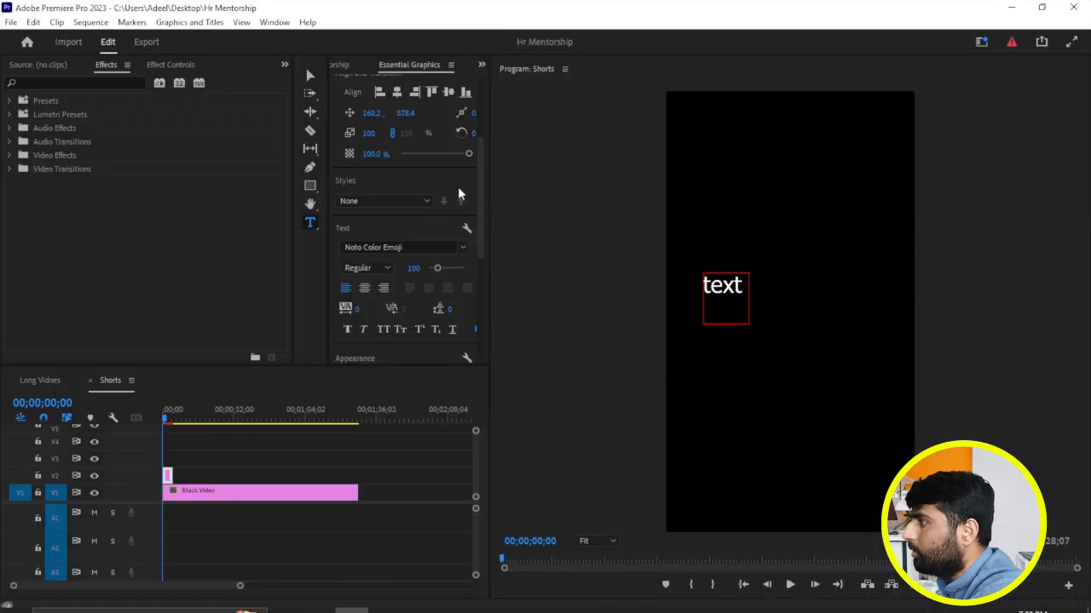
click(341, 65)
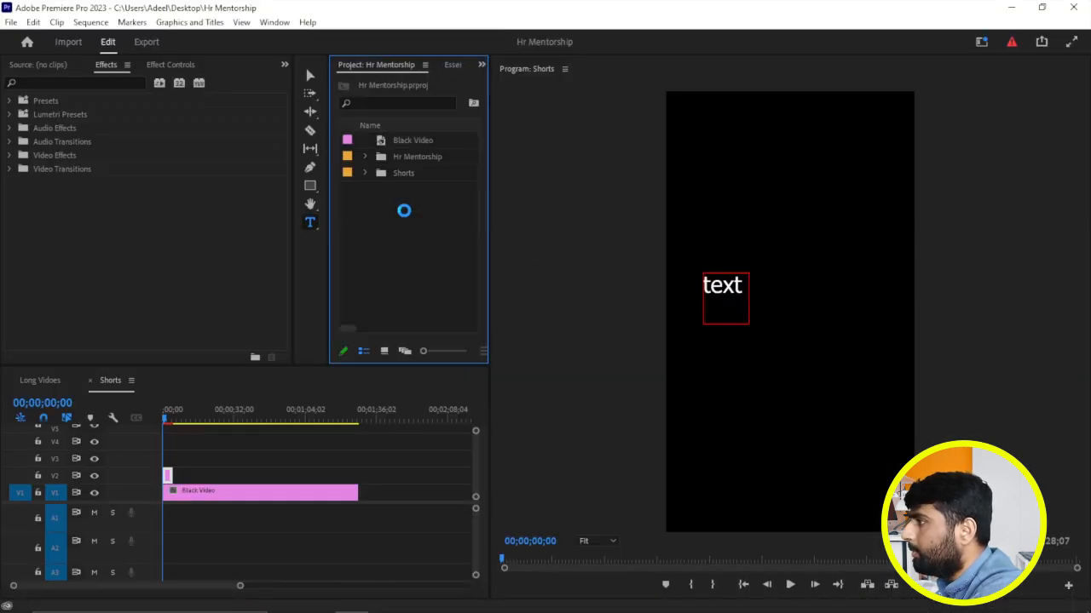
double_click(404, 210)
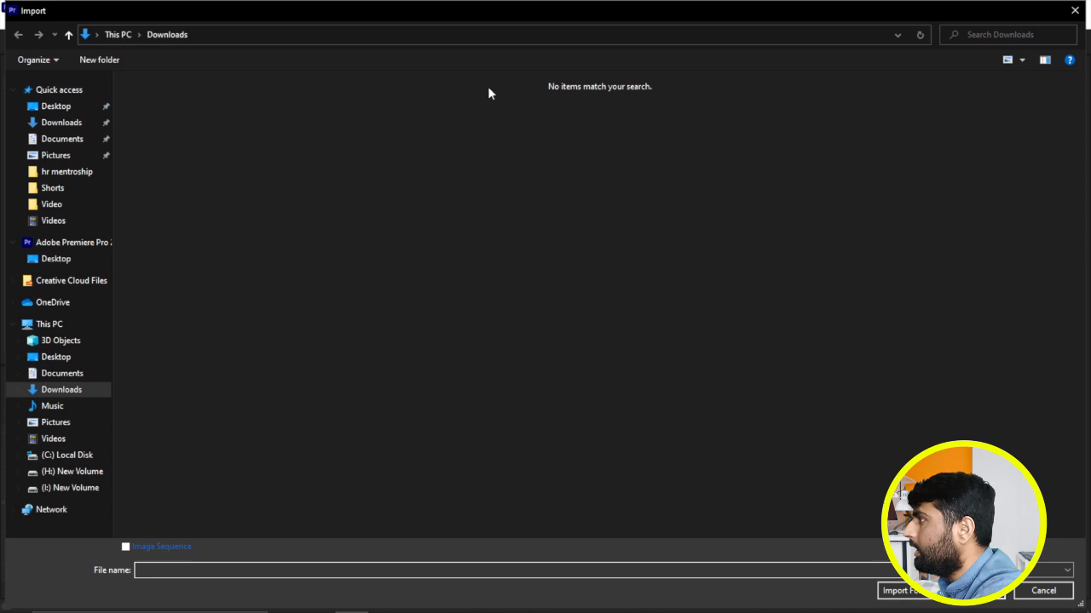
click(1075, 10)
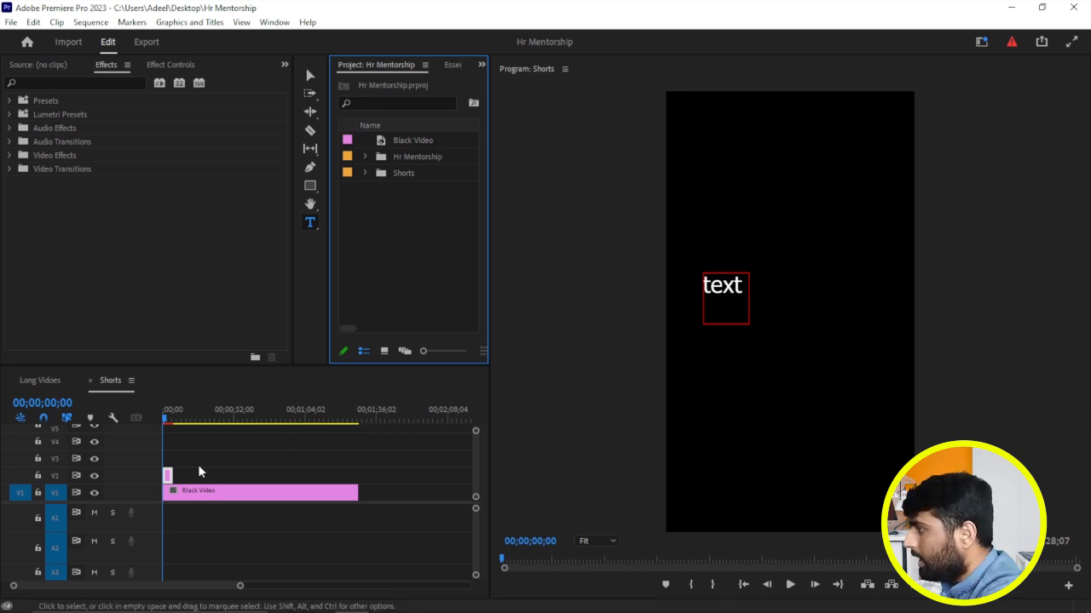
Delete the text clip from track V2 and widen the project and timeline area beside the Program monitor
click(170, 479)
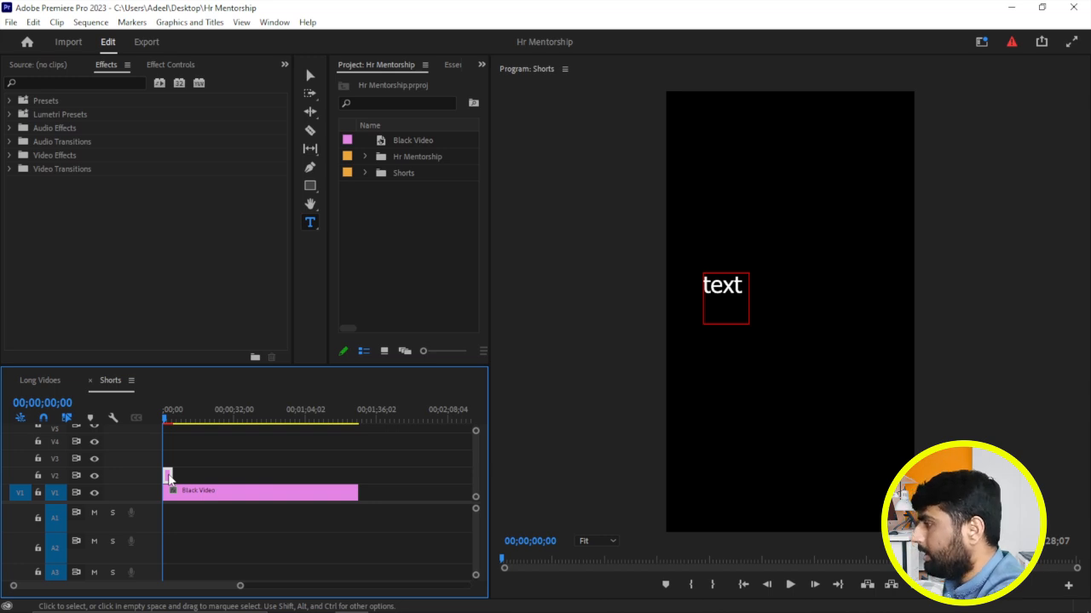
key(Delete)
drag(488, 358, 562, 357)
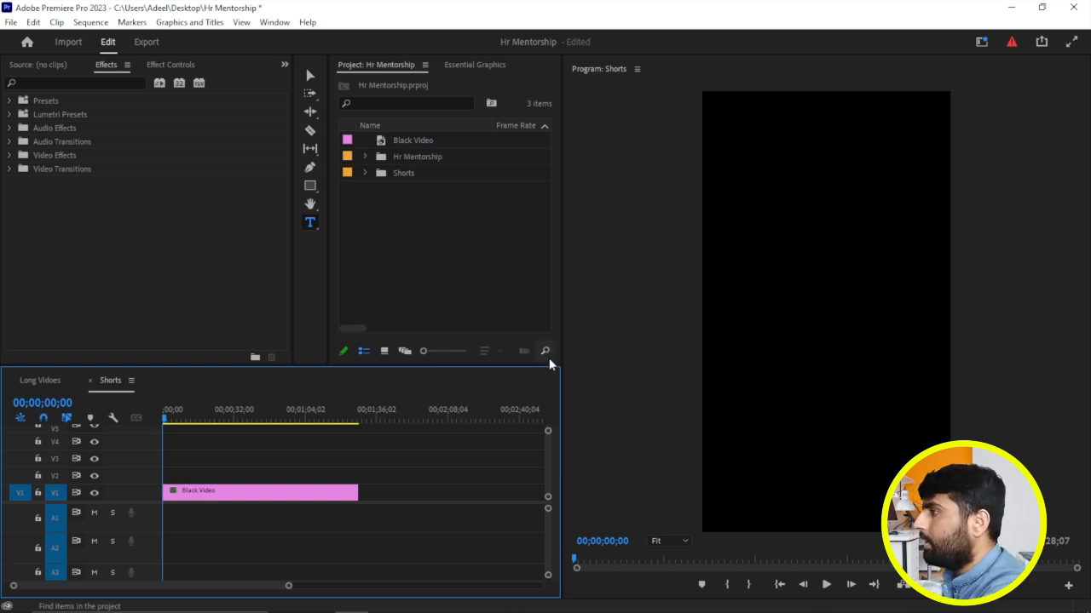
View the caption options and the transcript of the Shorts sequence in the Text window, and close it
click(274, 22)
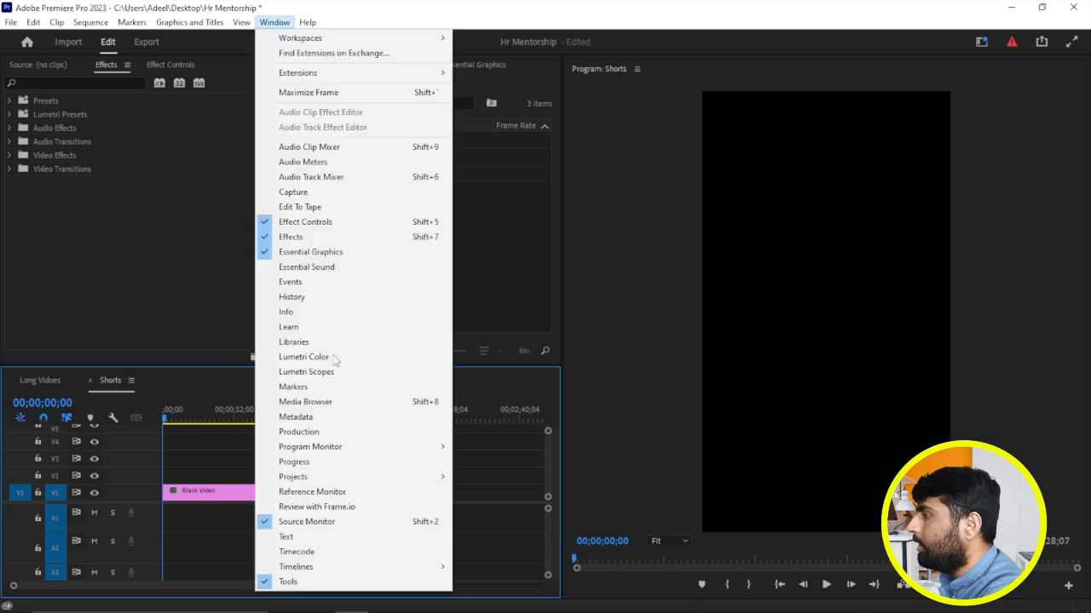
click(364, 536)
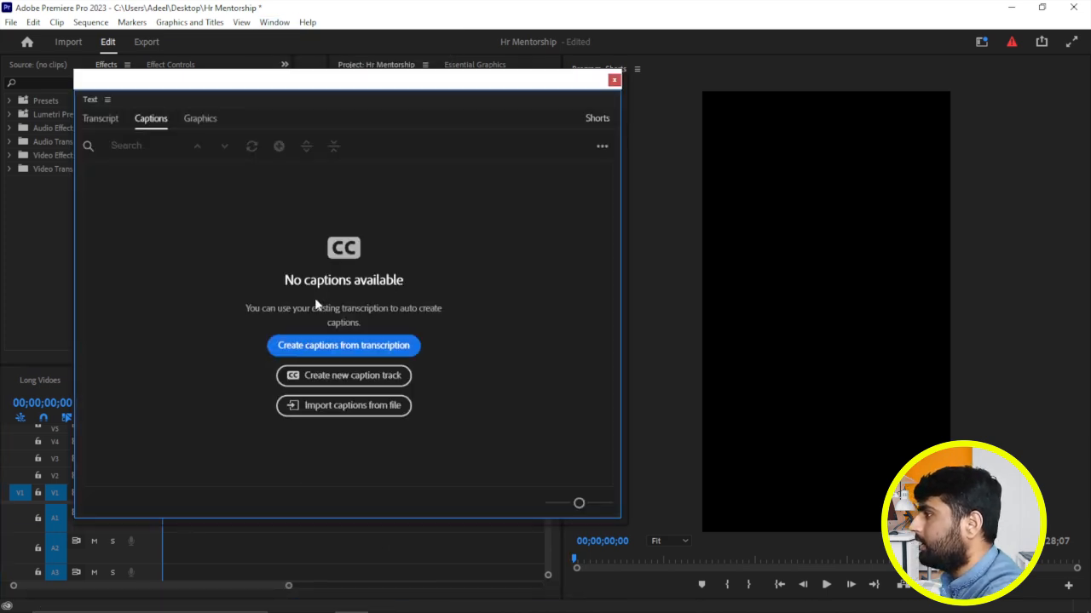
click(101, 118)
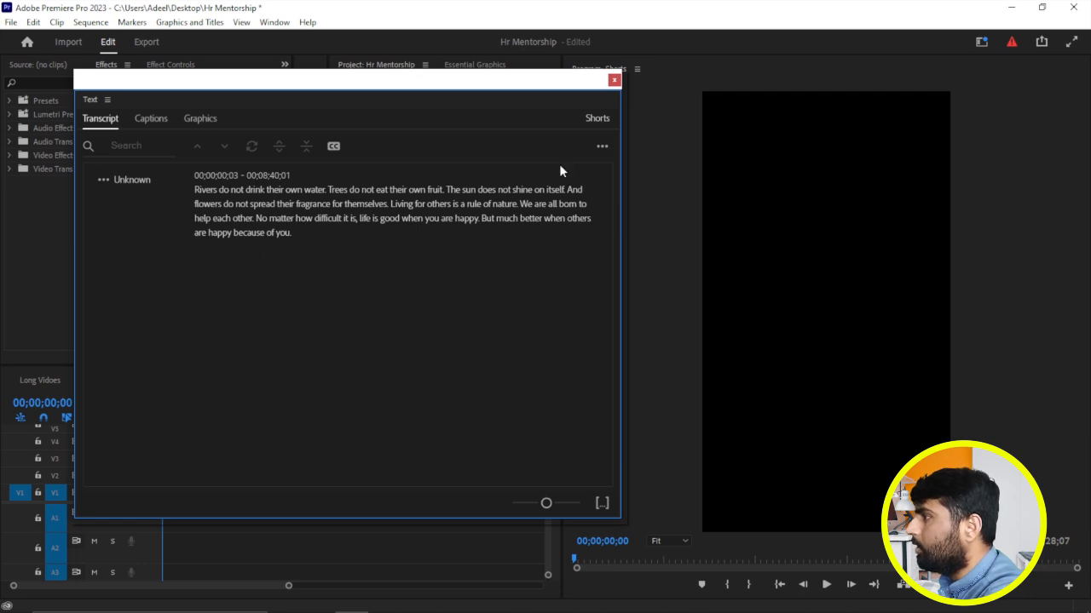
click(613, 80)
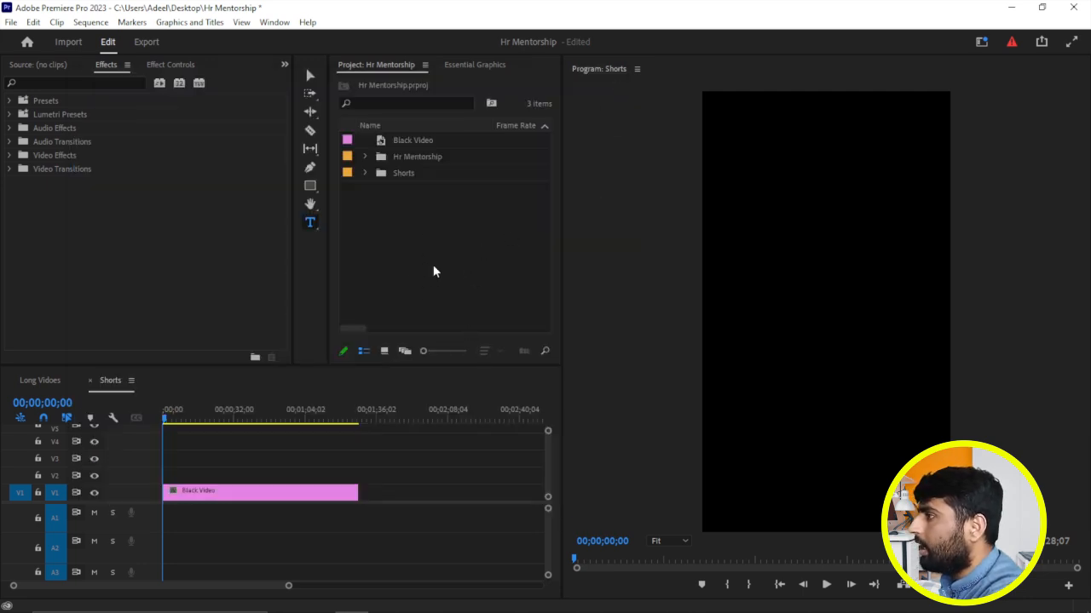
Open the Shorts transcript in the Text window and start creating captions from it, with the format, length and line preferences expanded
click(275, 22)
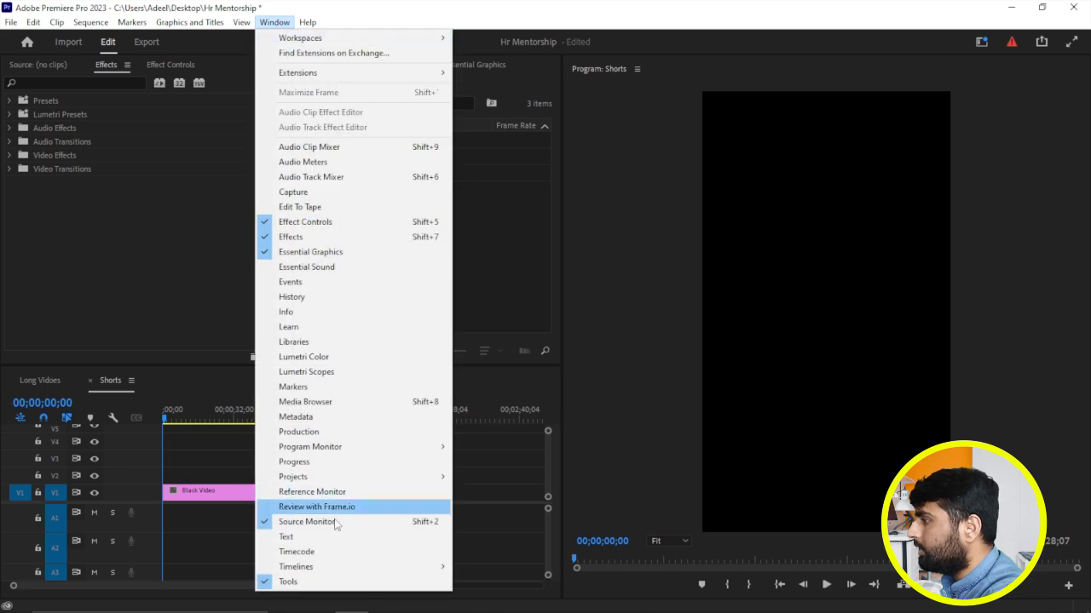
click(328, 529)
click(100, 121)
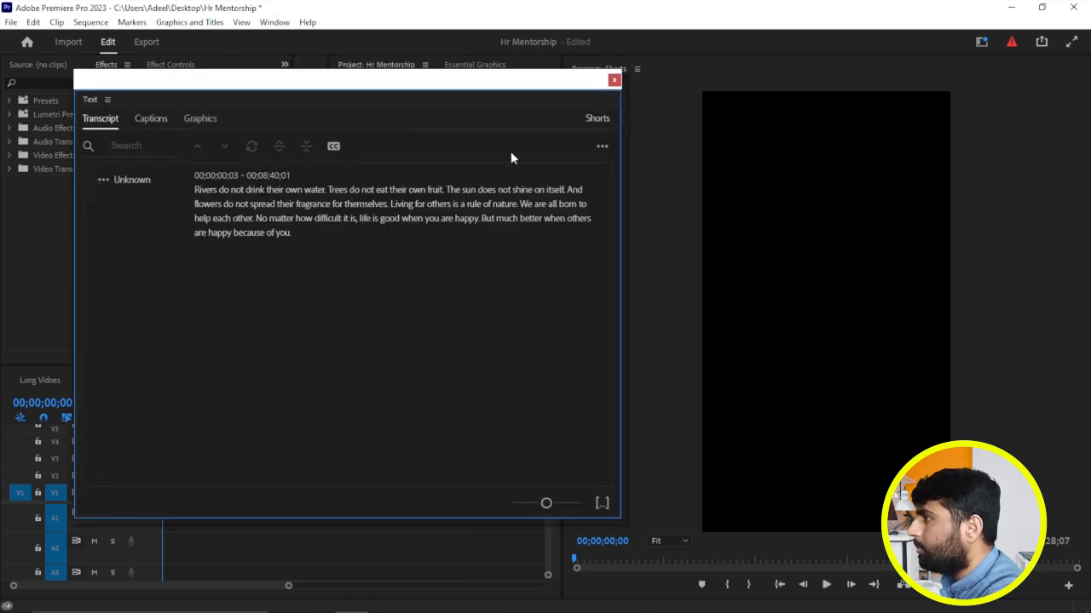
click(331, 148)
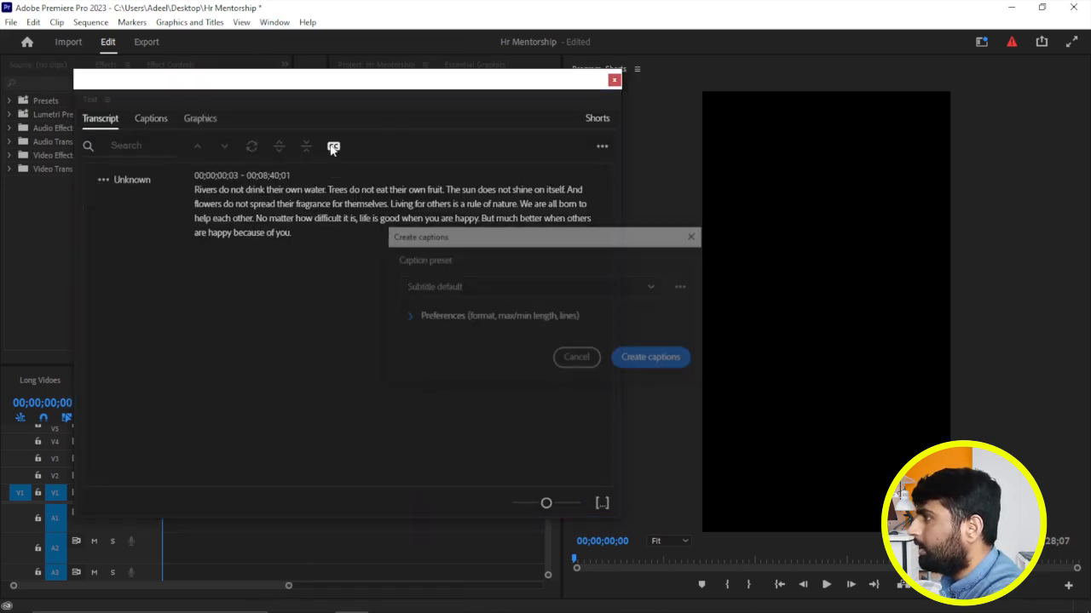
click(408, 317)
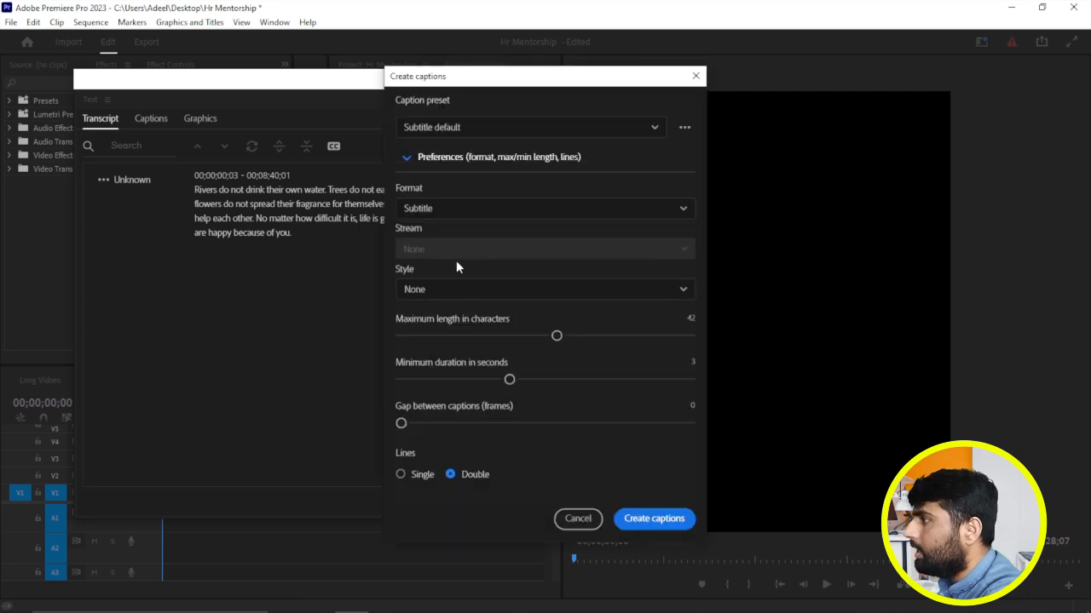
Check the available caption styles and try a maximum length of 12 characters
click(461, 292)
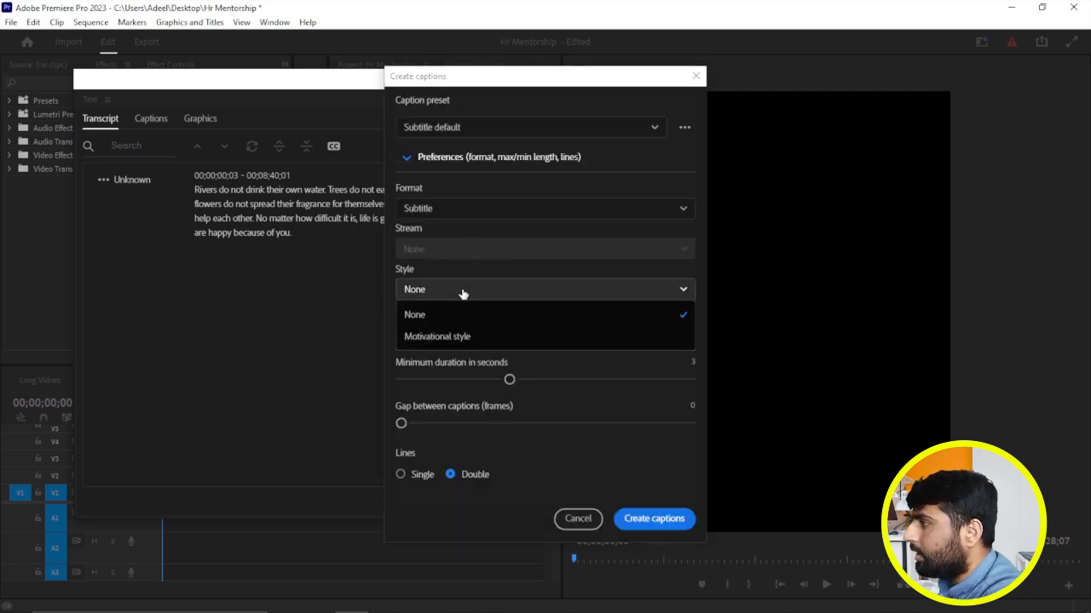
click(487, 289)
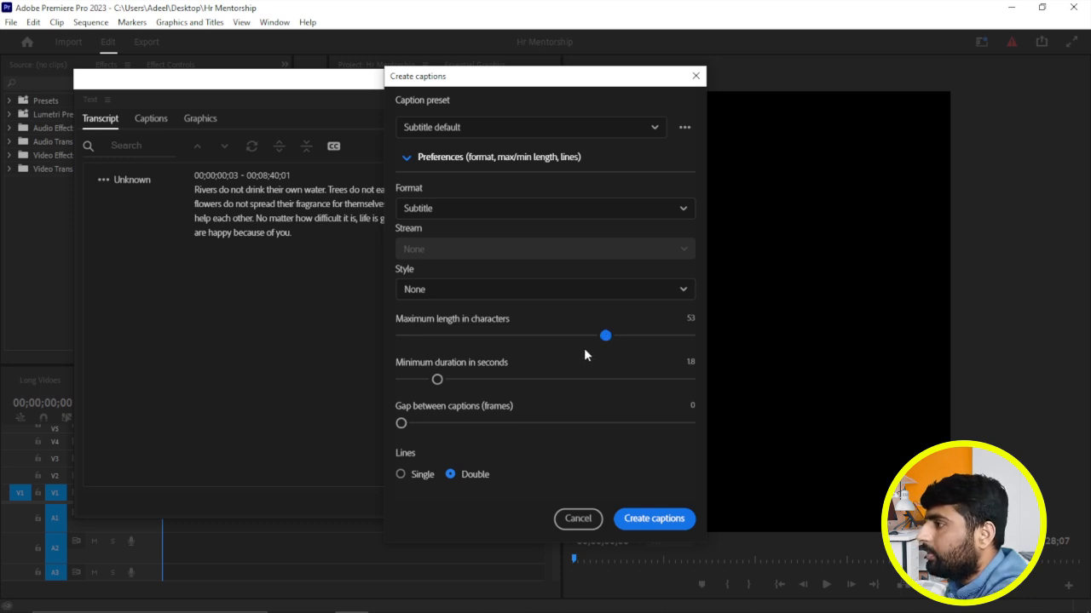
drag(605, 336, 422, 339)
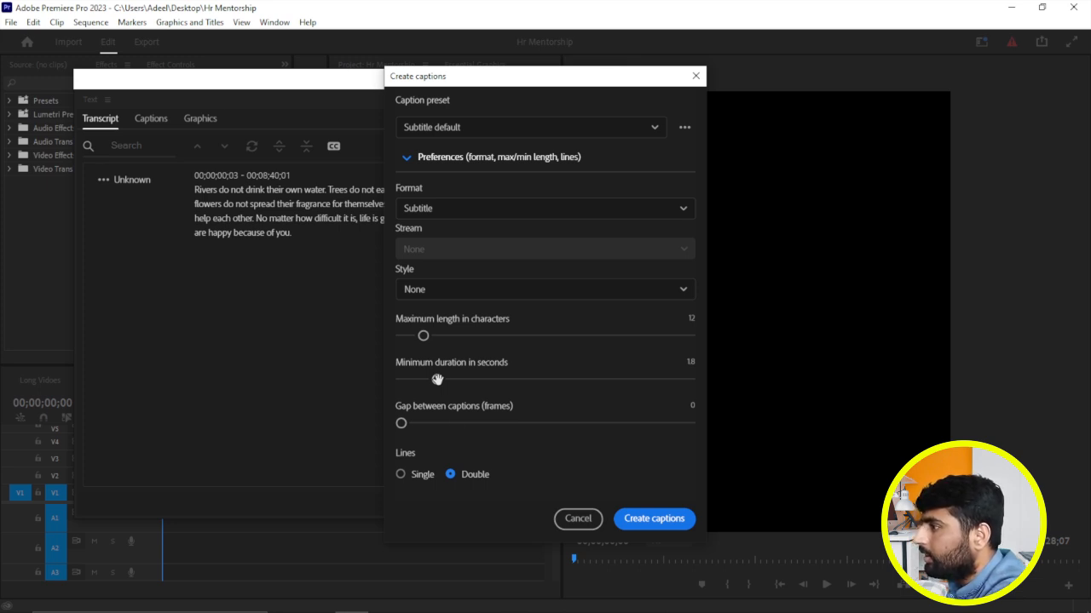
Create single-line subtitle captions in Motivational style, with maximum length 42 characters and minimum duration 3 seconds, and close the Text window
click(401, 475)
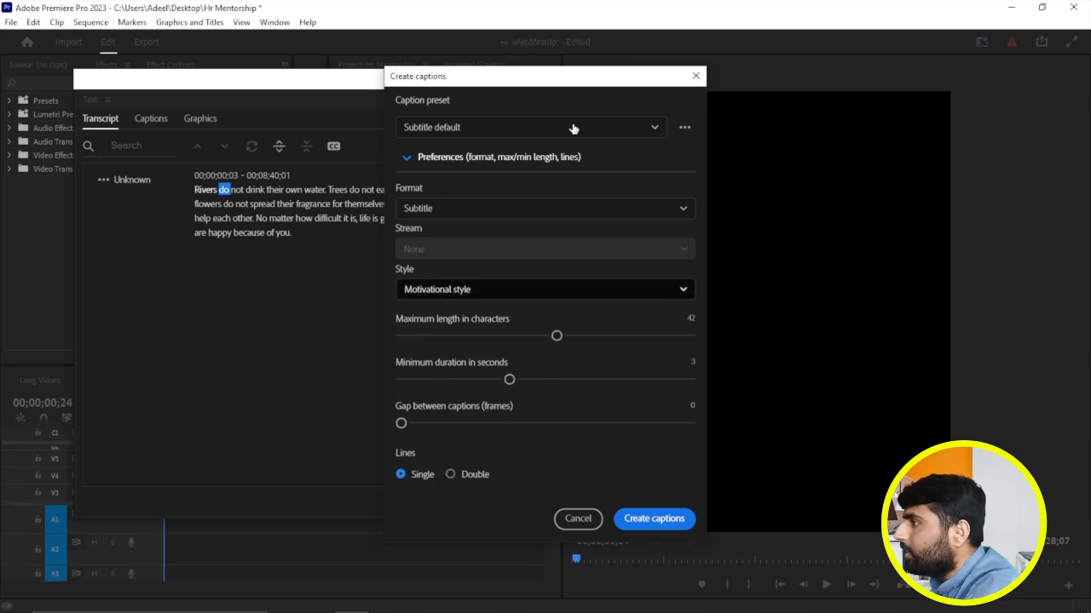
click(647, 520)
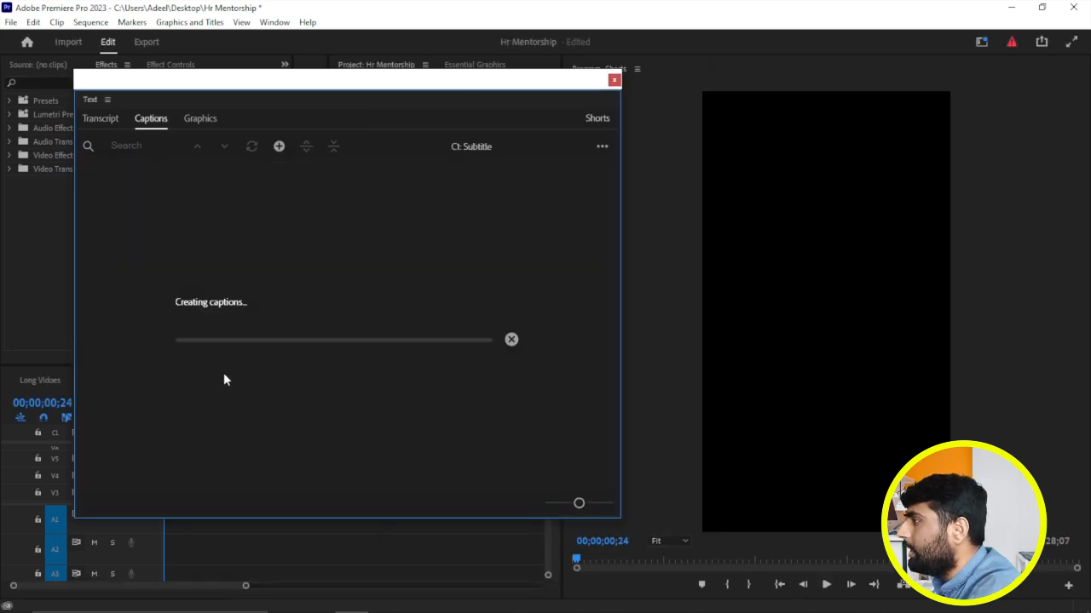
click(615, 80)
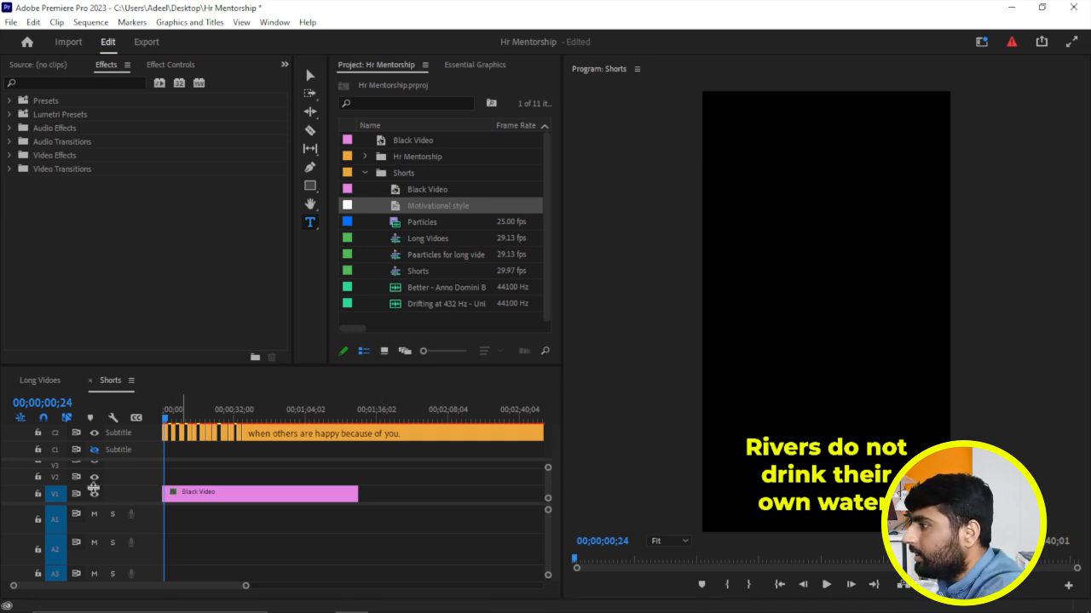
Select all the captions on the new subtitle track, upgrade them to graphic clips, and save the project
drag(414, 456, 160, 426)
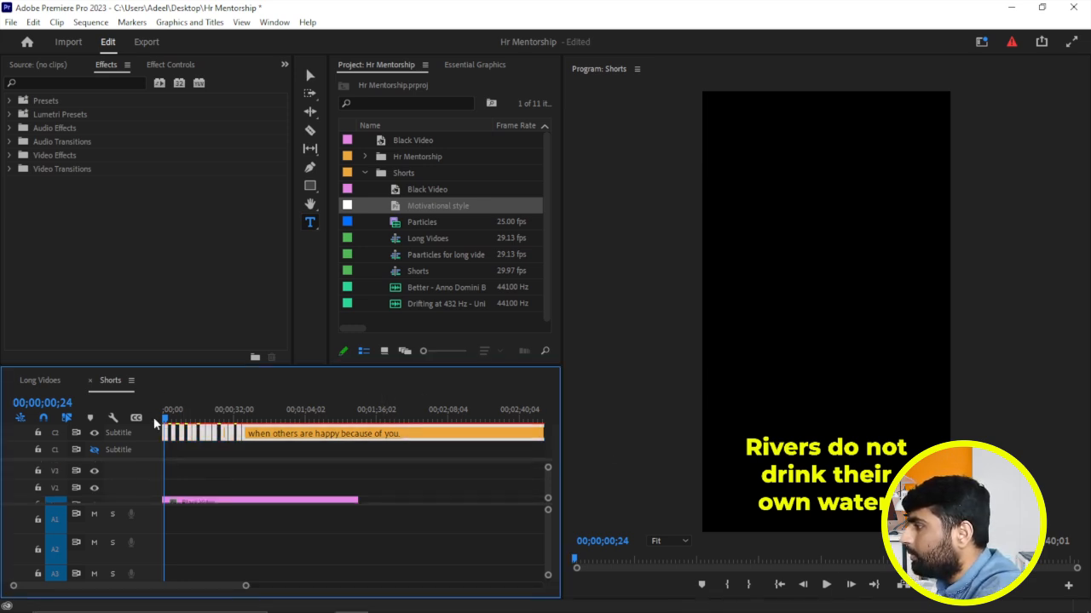
click(226, 24)
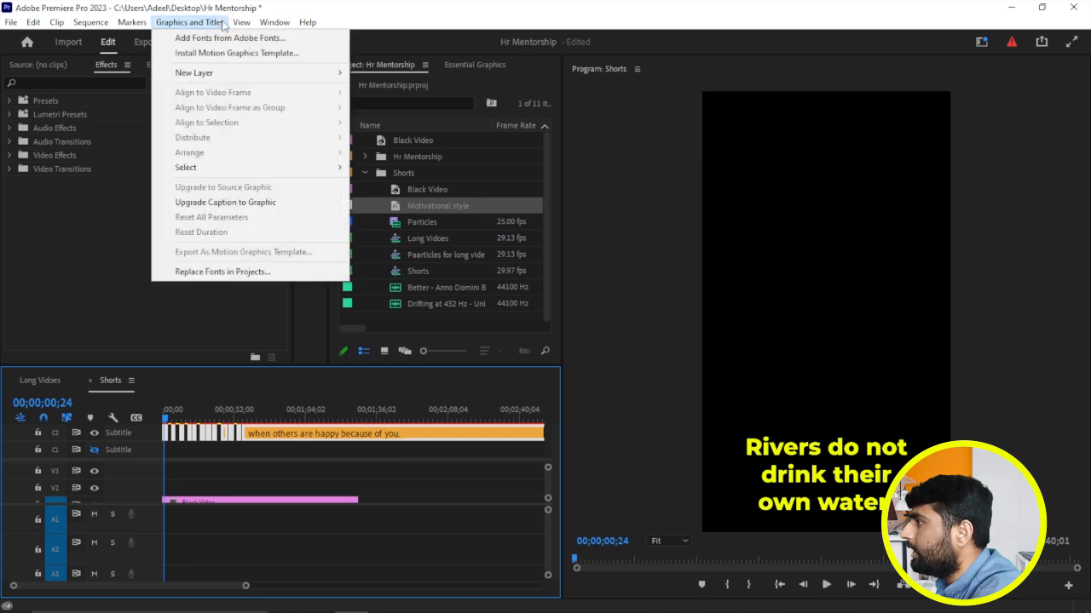
click(209, 203)
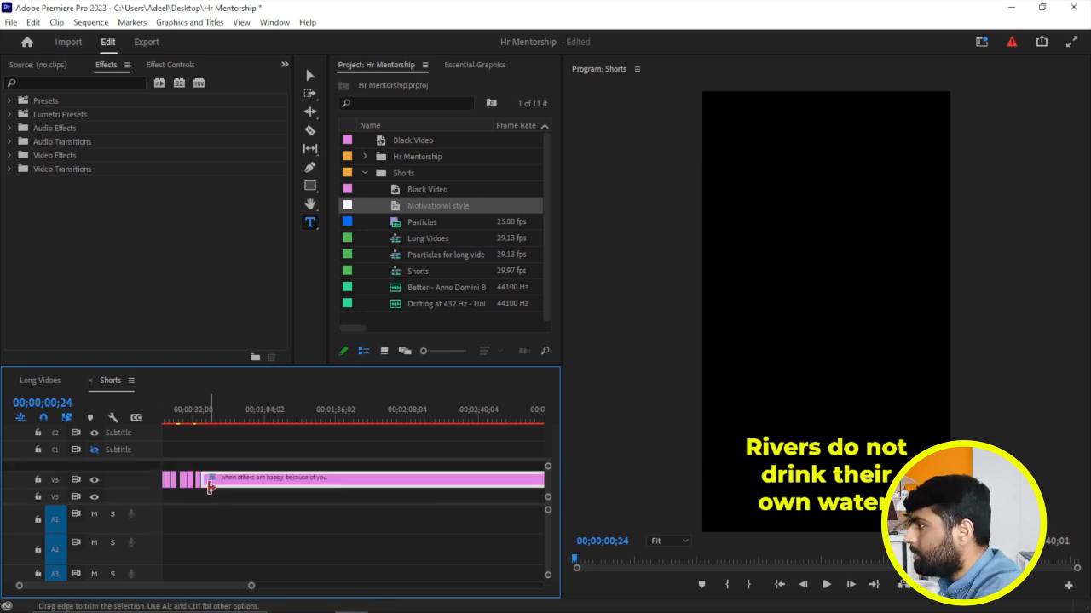
key(ctrl+s)
click(187, 481)
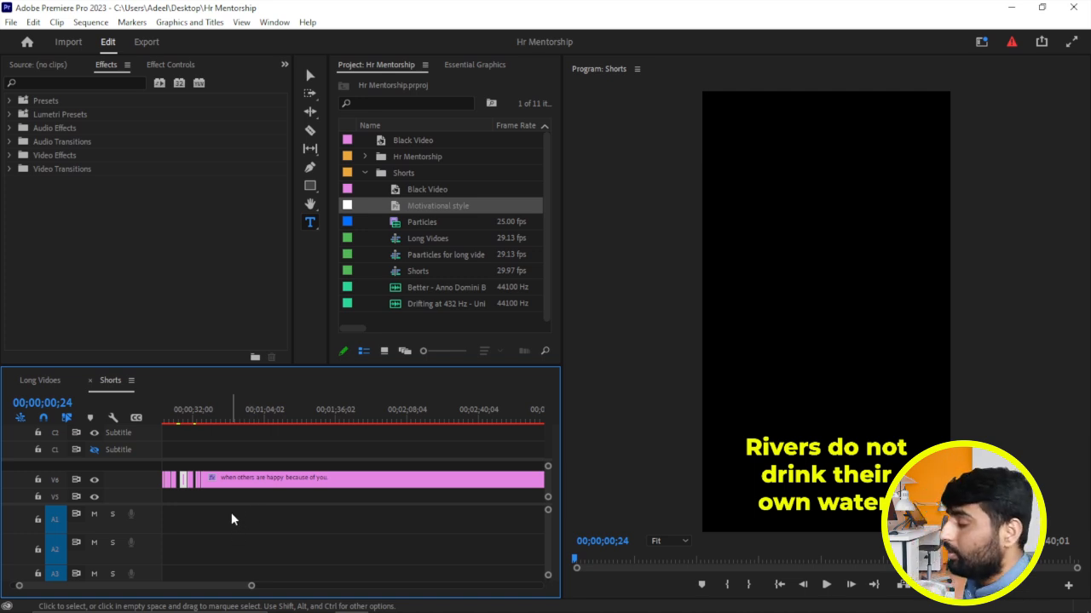
Show the Libraries panel and create a new library named Emoji
click(275, 22)
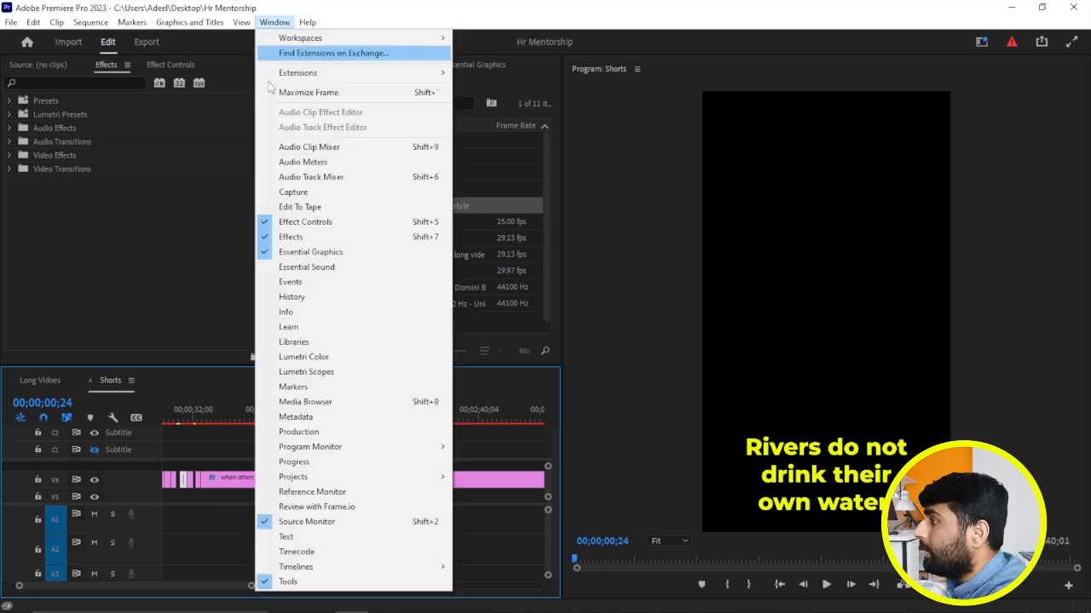
click(322, 344)
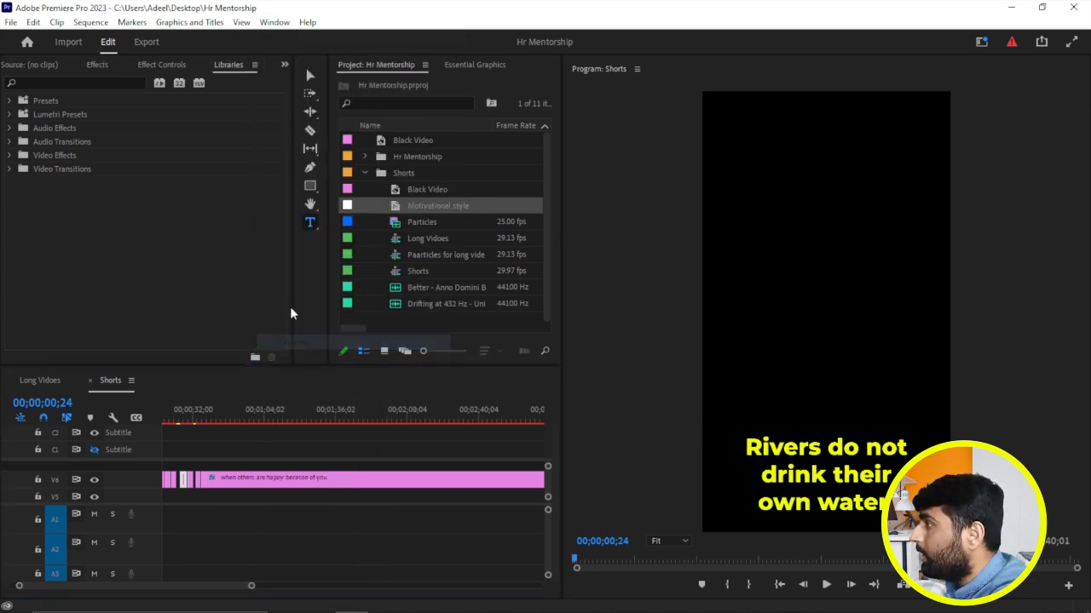
click(233, 69)
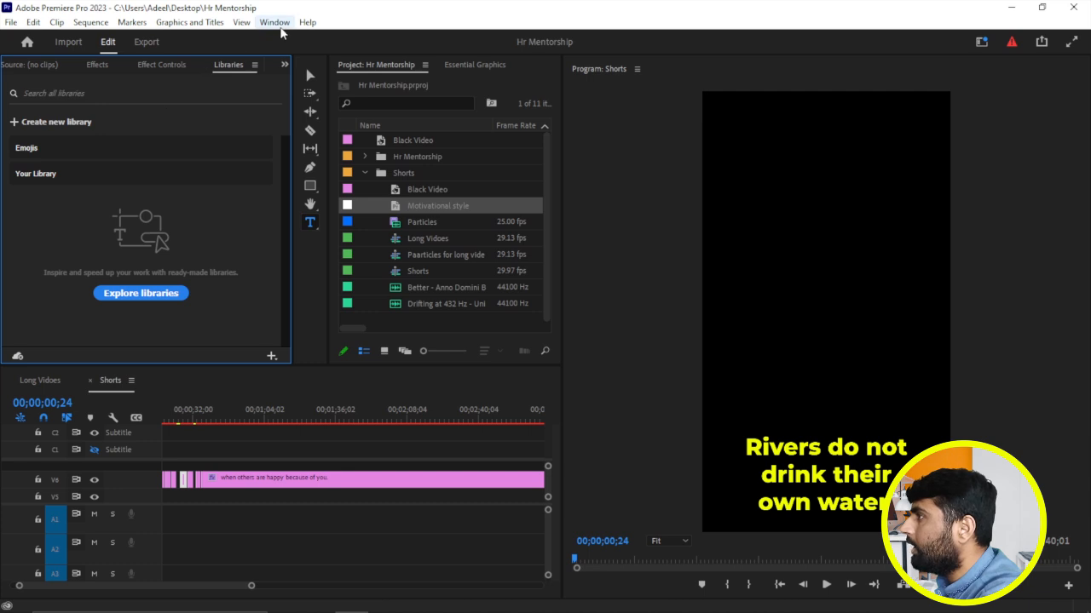
click(59, 124)
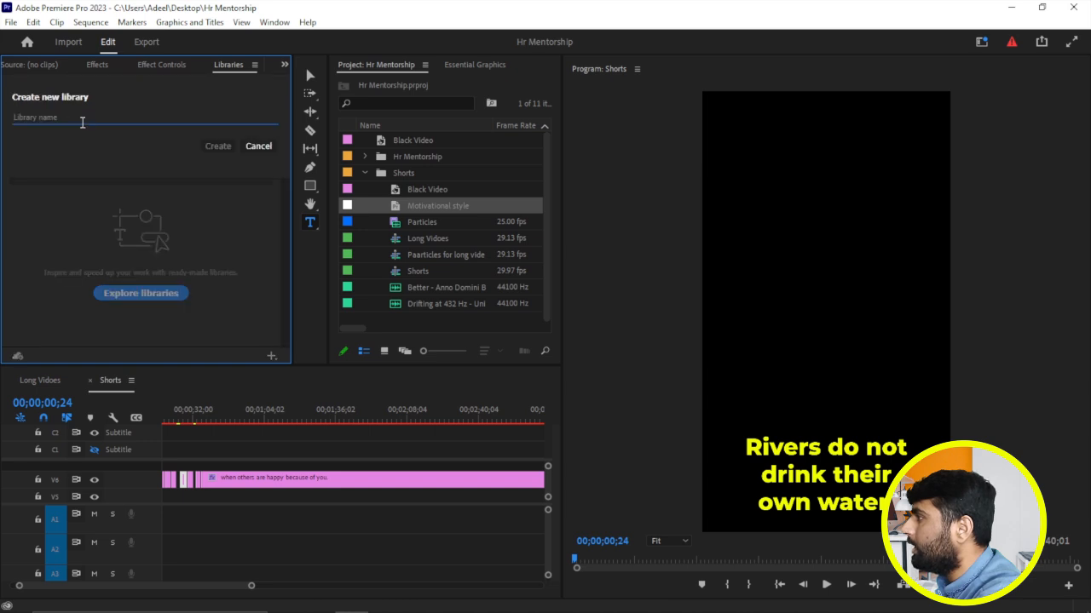
text(Emoji)
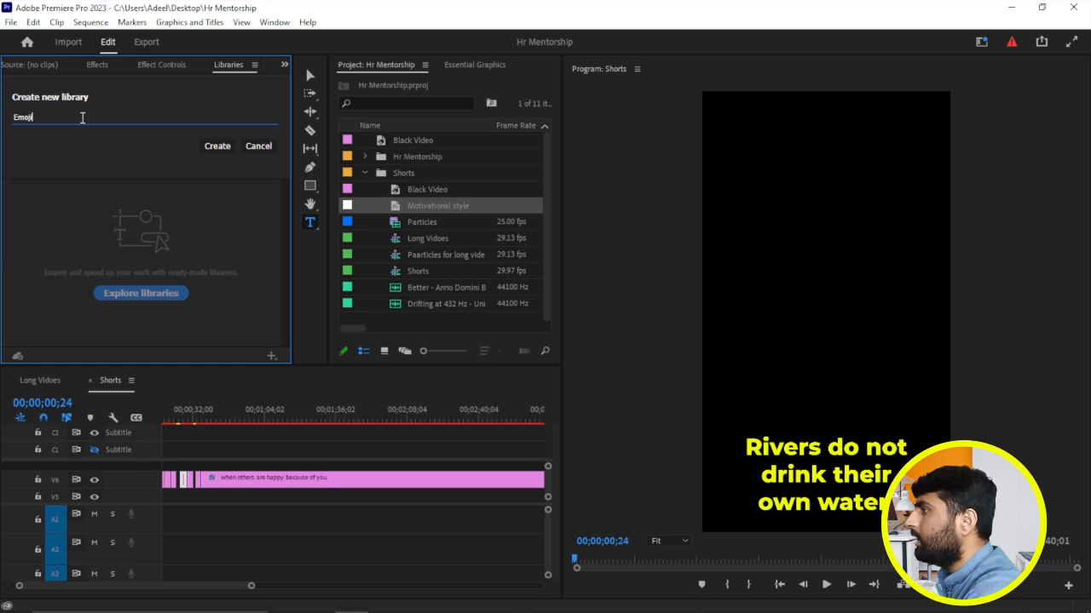
click(218, 147)
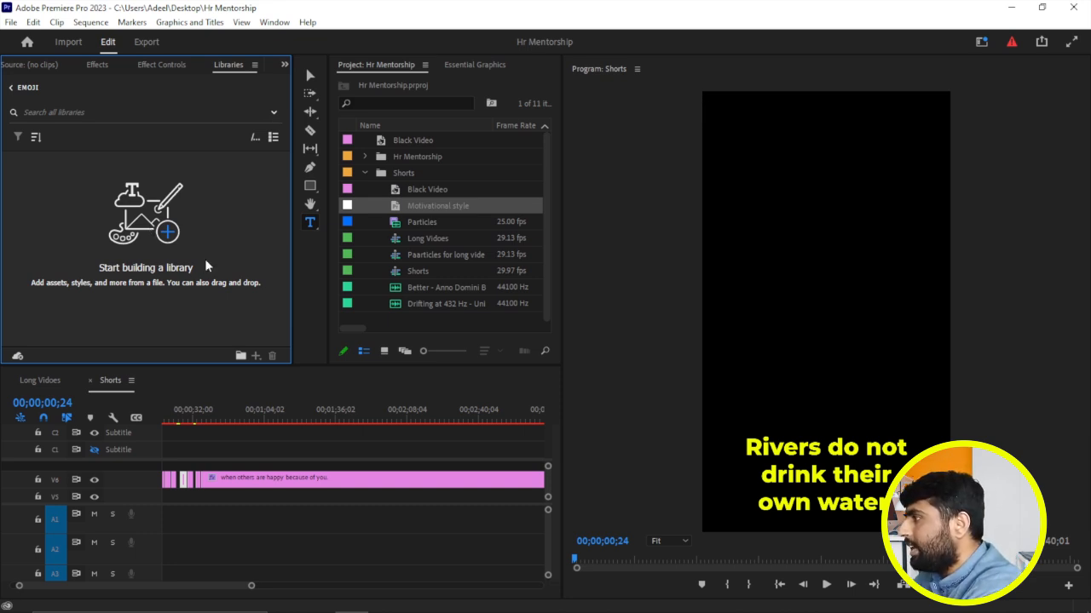
Switch to Photoshop to view the emoji document and the recent emoji glyphs, and switch back to Premiere Pro
mouse_move(647, 605)
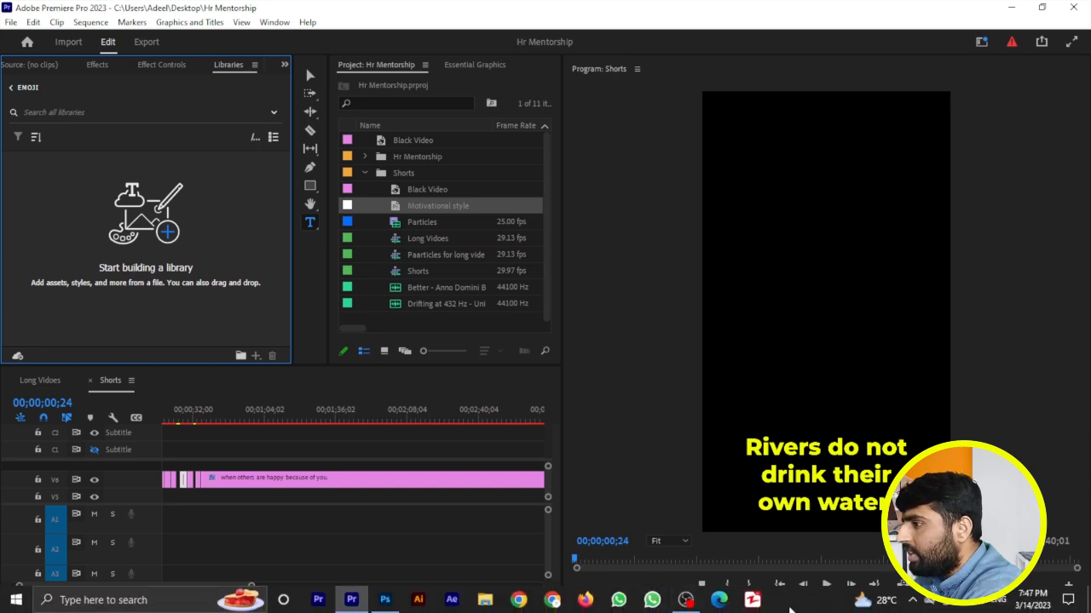
click(386, 601)
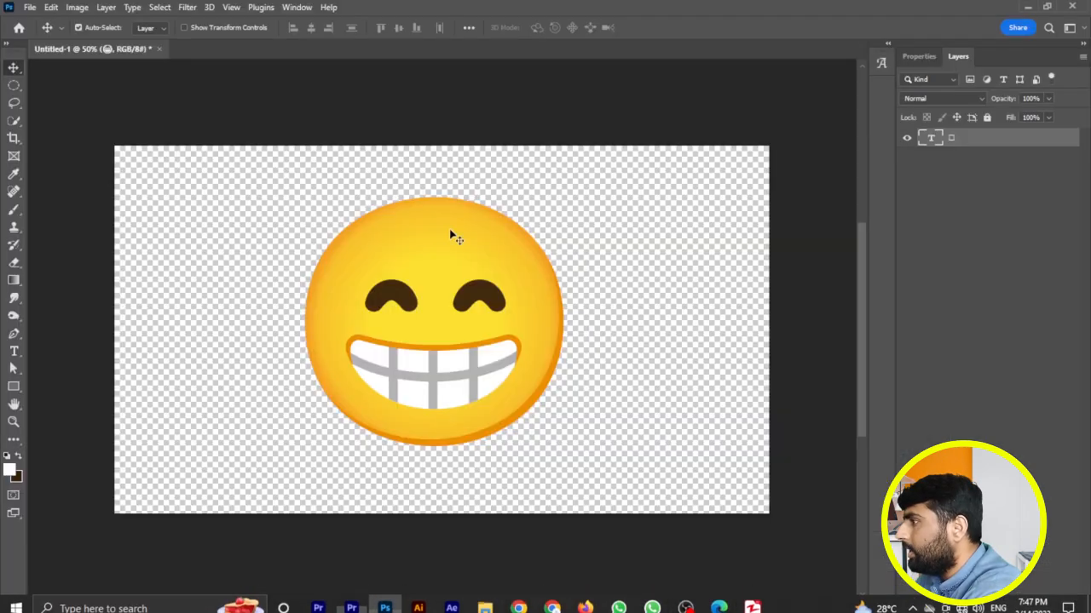
click(883, 64)
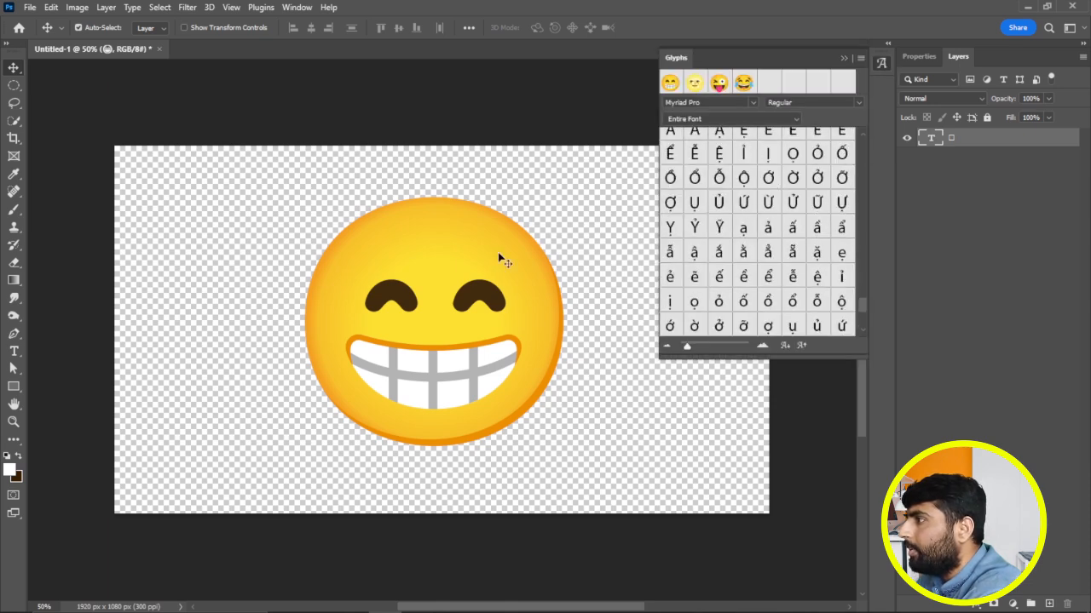
click(415, 307)
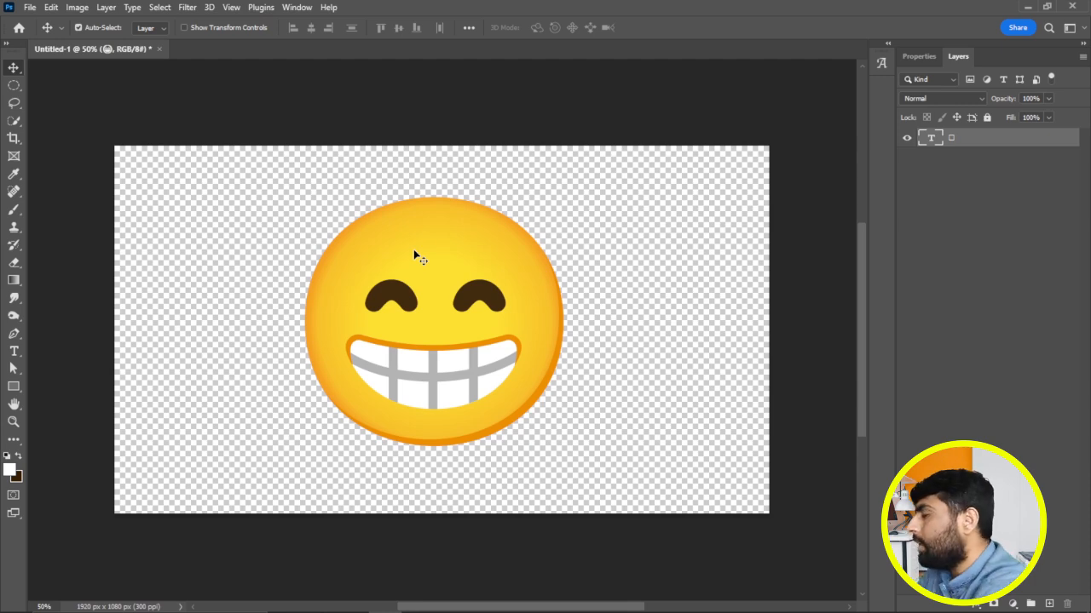
click(351, 600)
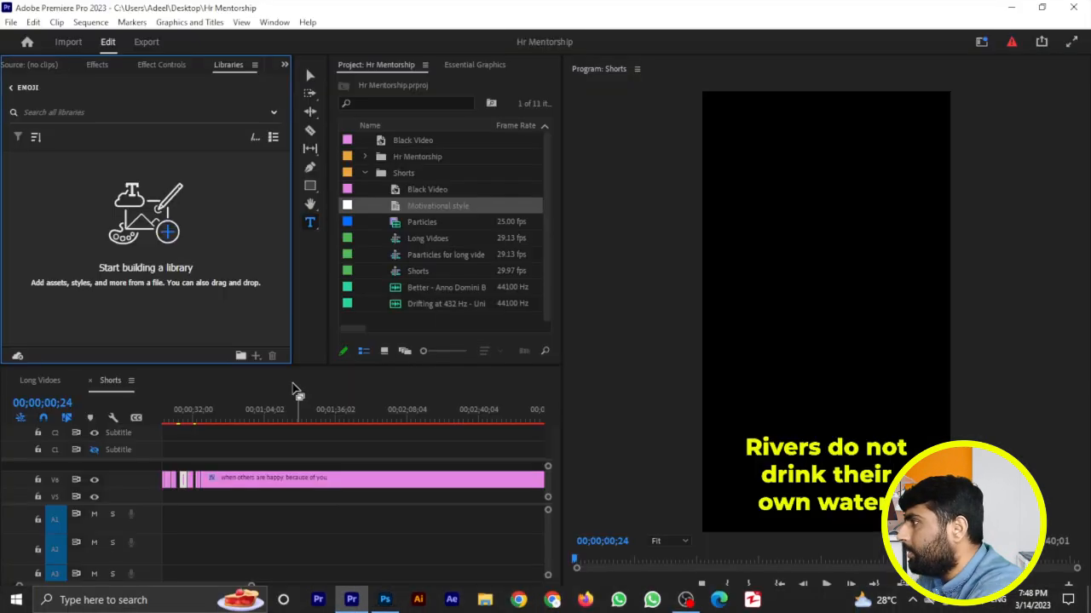